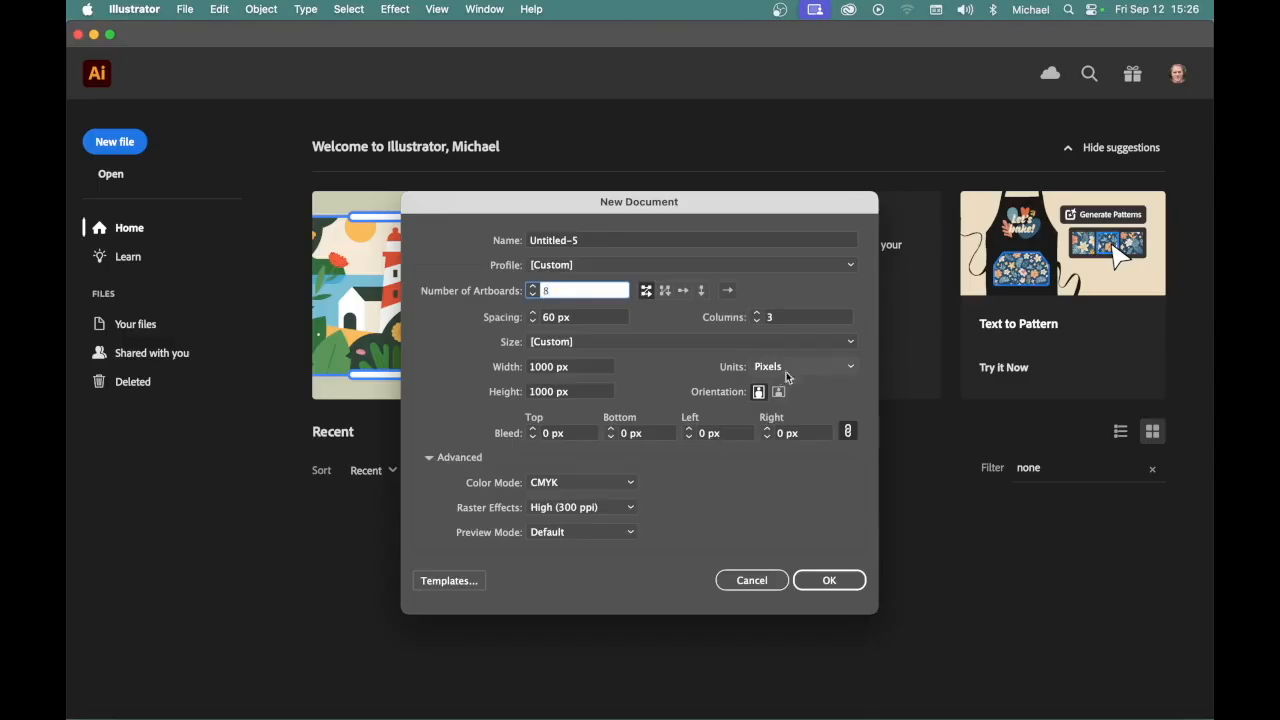
Set the new document's units to pixels and its width to 1000 px, and create it with eight artboards
left_click(814, 369)
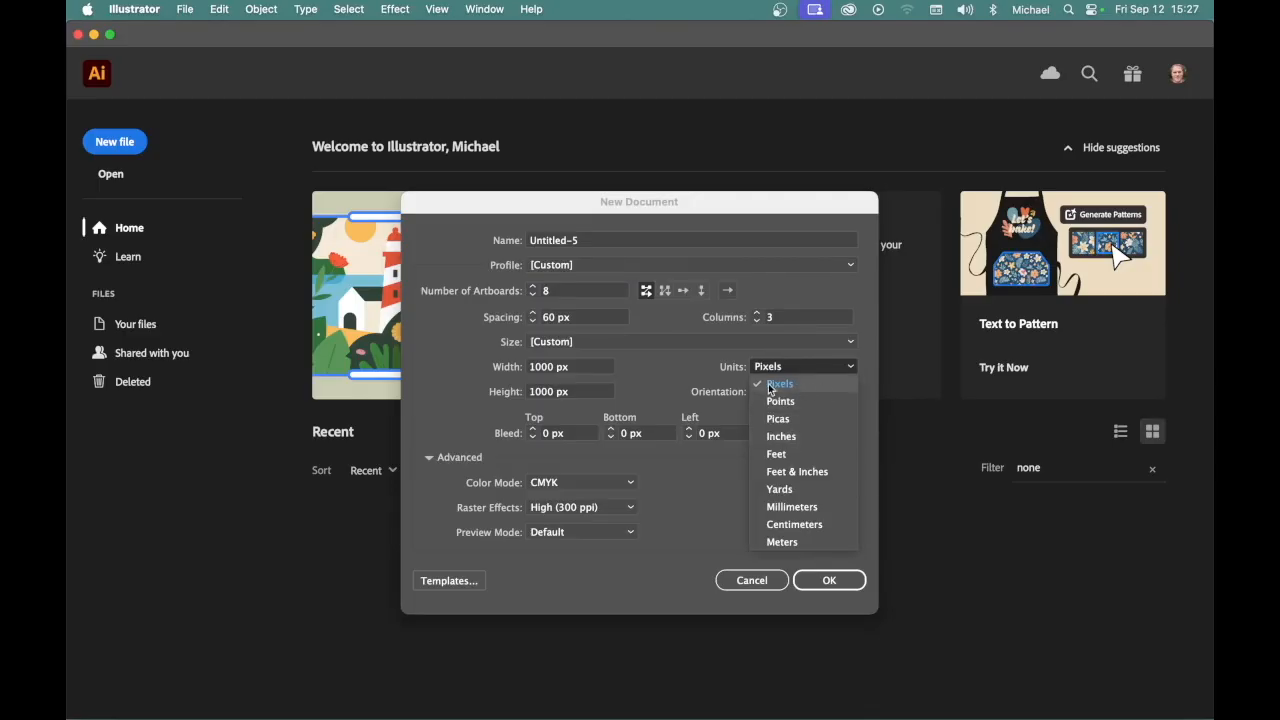
left_click(773, 385)
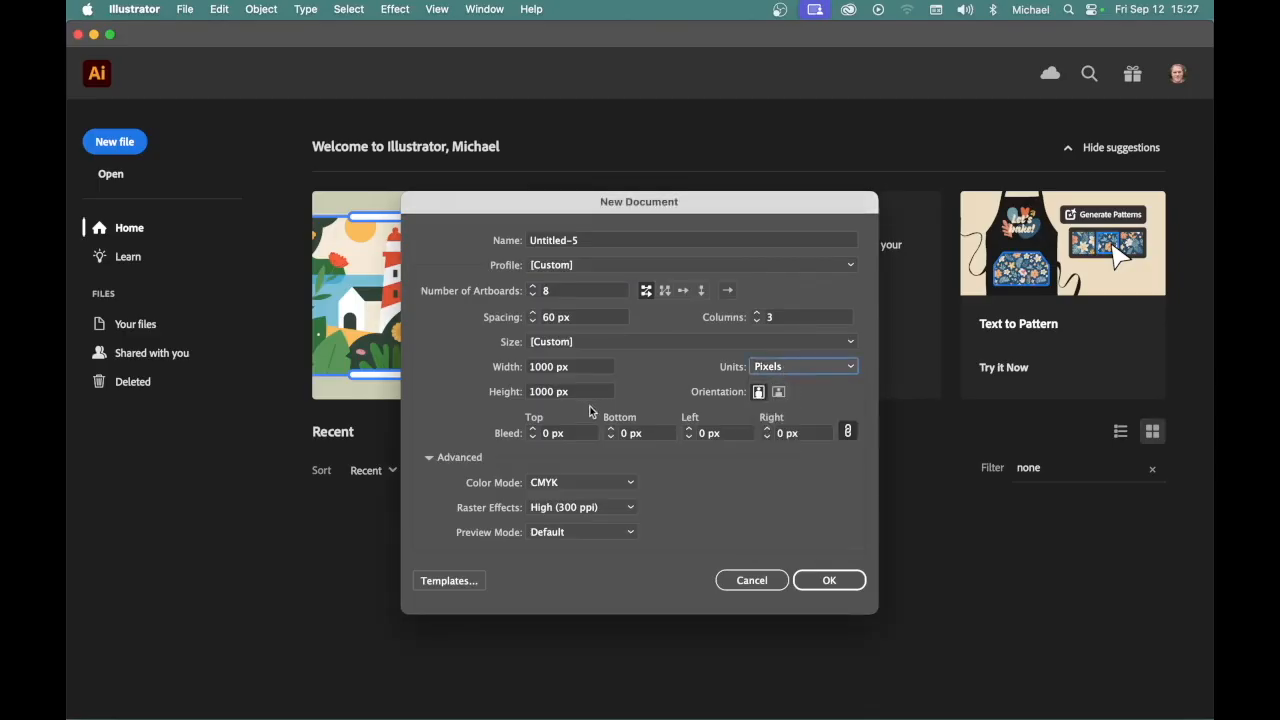
left_click(555, 367)
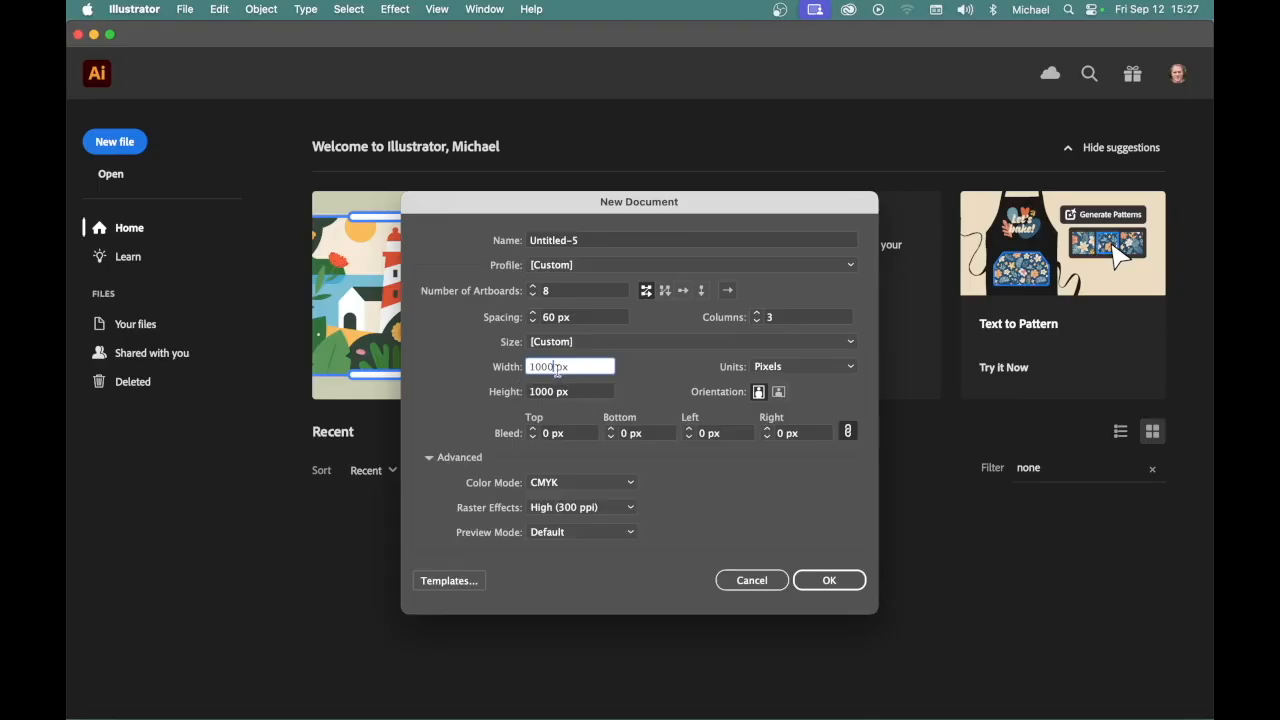
left_click_drag(557, 370, 530, 368)
type("1000")
left_click(826, 585)
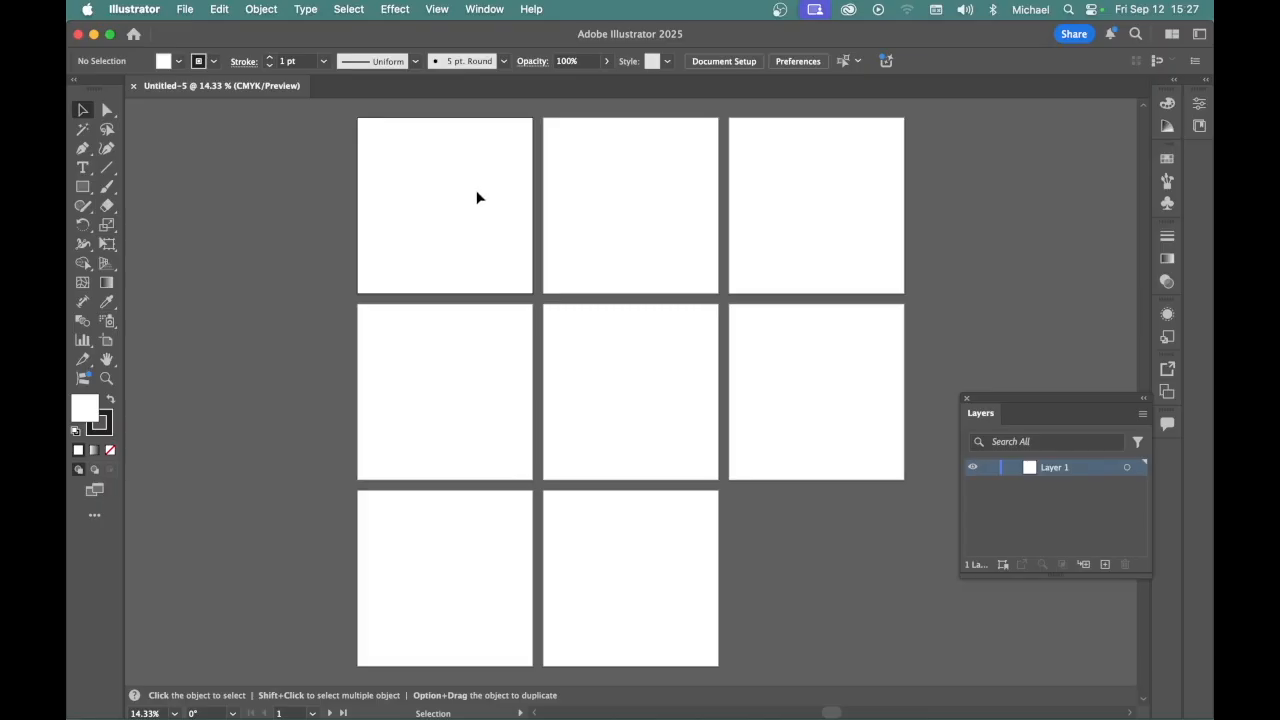
Examine the grid of artboards and their name labels using the Artboard tool, and return to the Selection tool
key("space")
left_click_drag(443, 191, 463, 298)
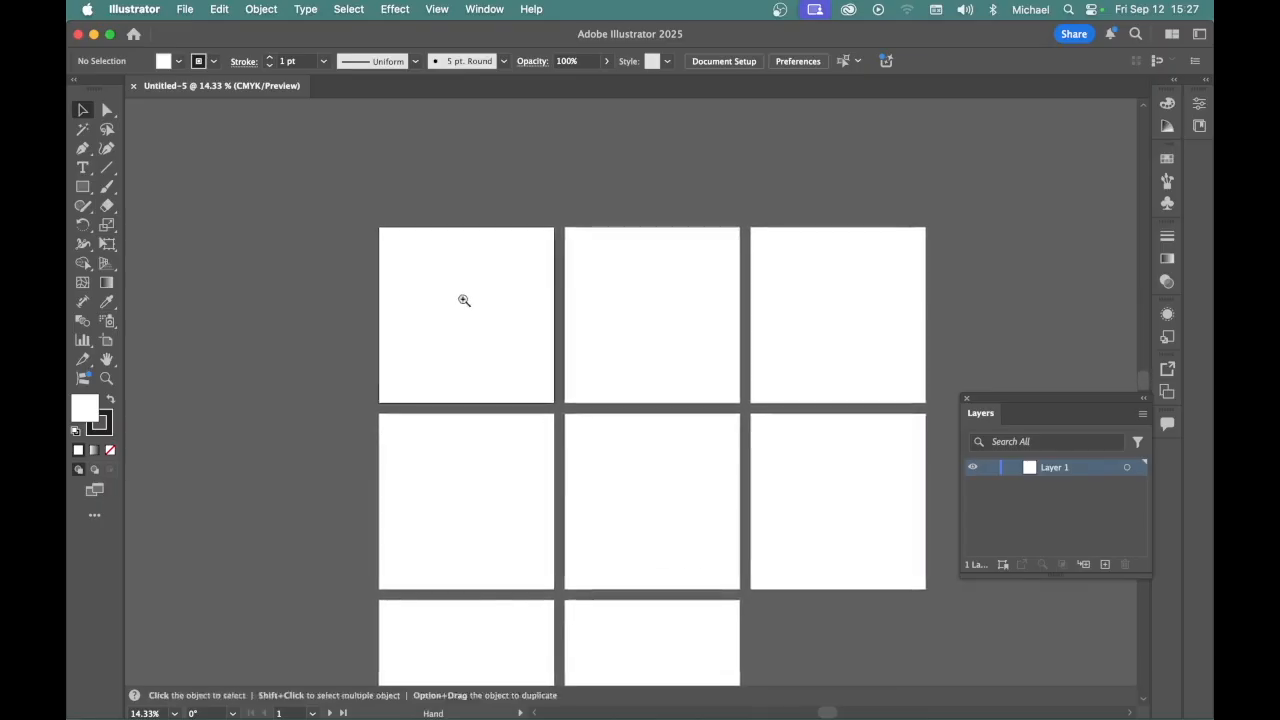
scroll(463, 298, "up", 4)
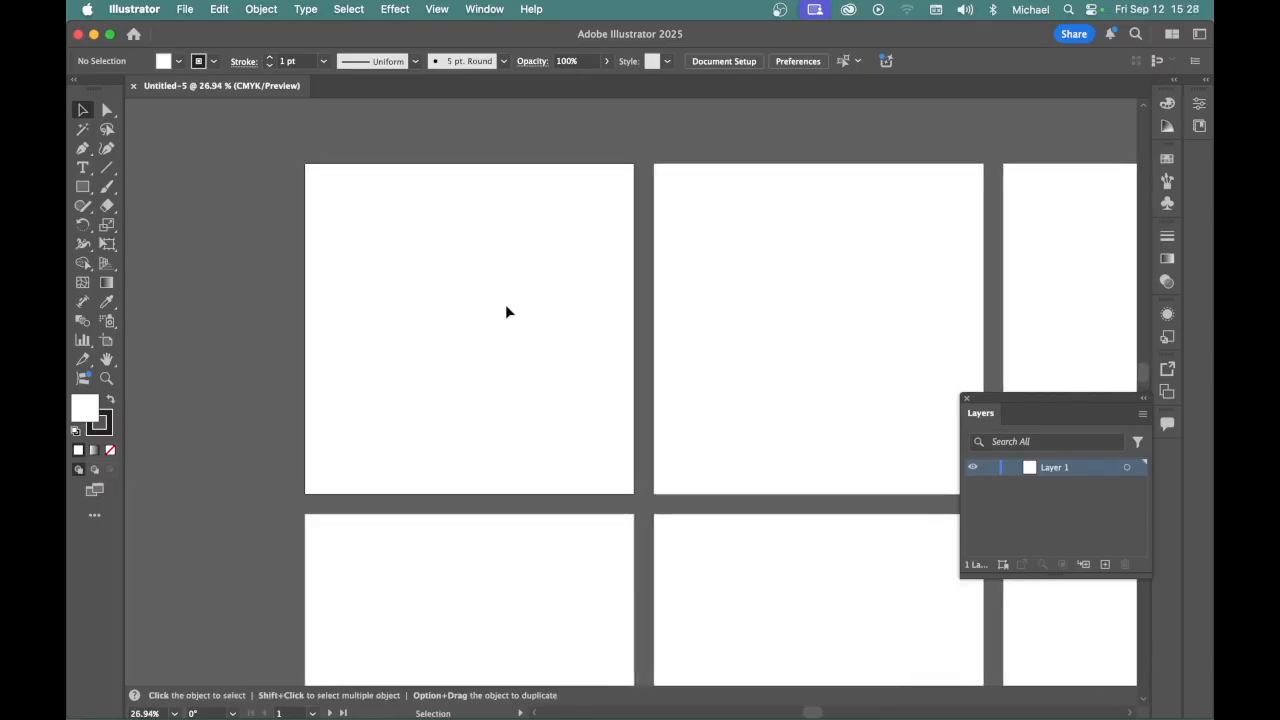
key("space")
key("super+space")
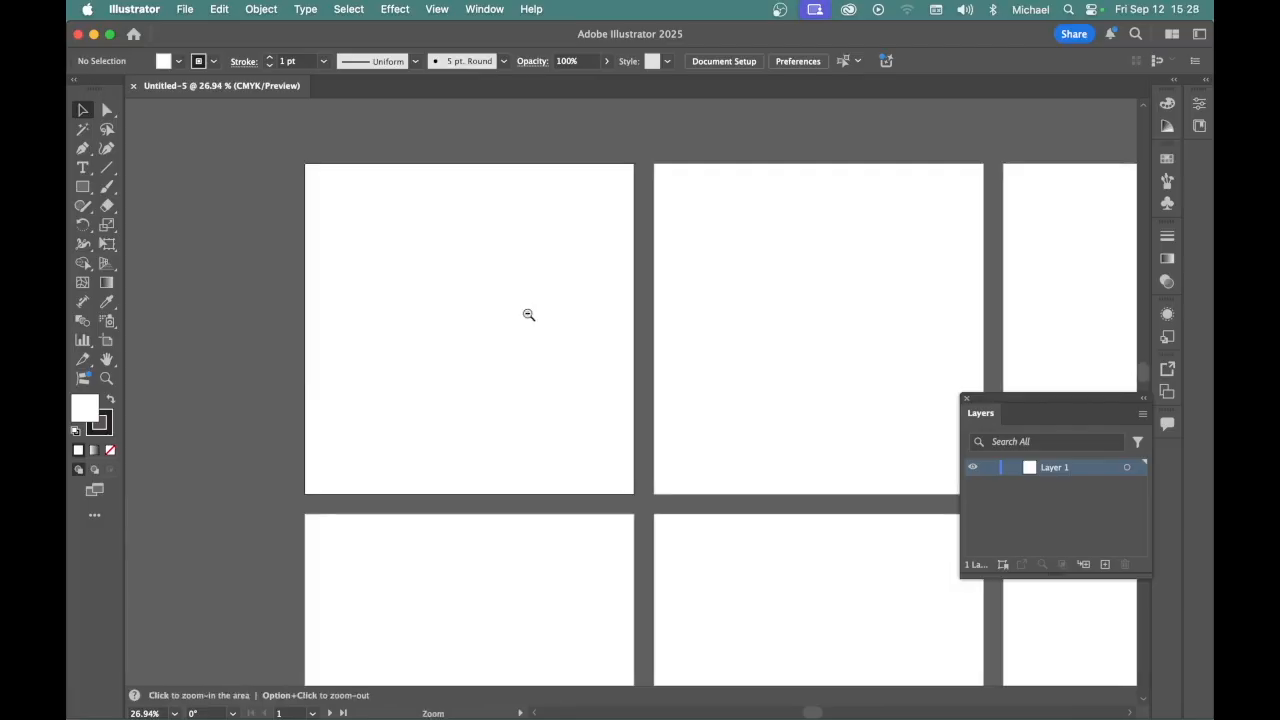
left_click_drag(527, 314, 466, 314)
key("space")
left_click_drag(613, 381, 477, 308)
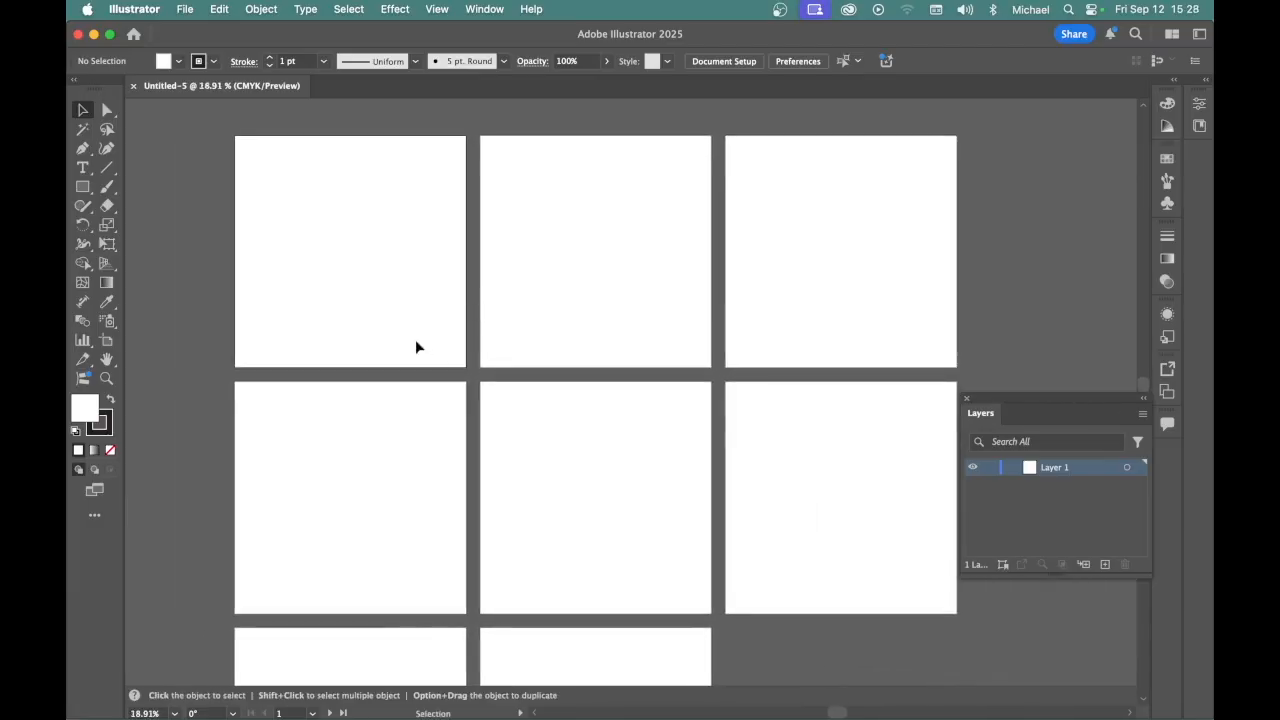
left_click(107, 341)
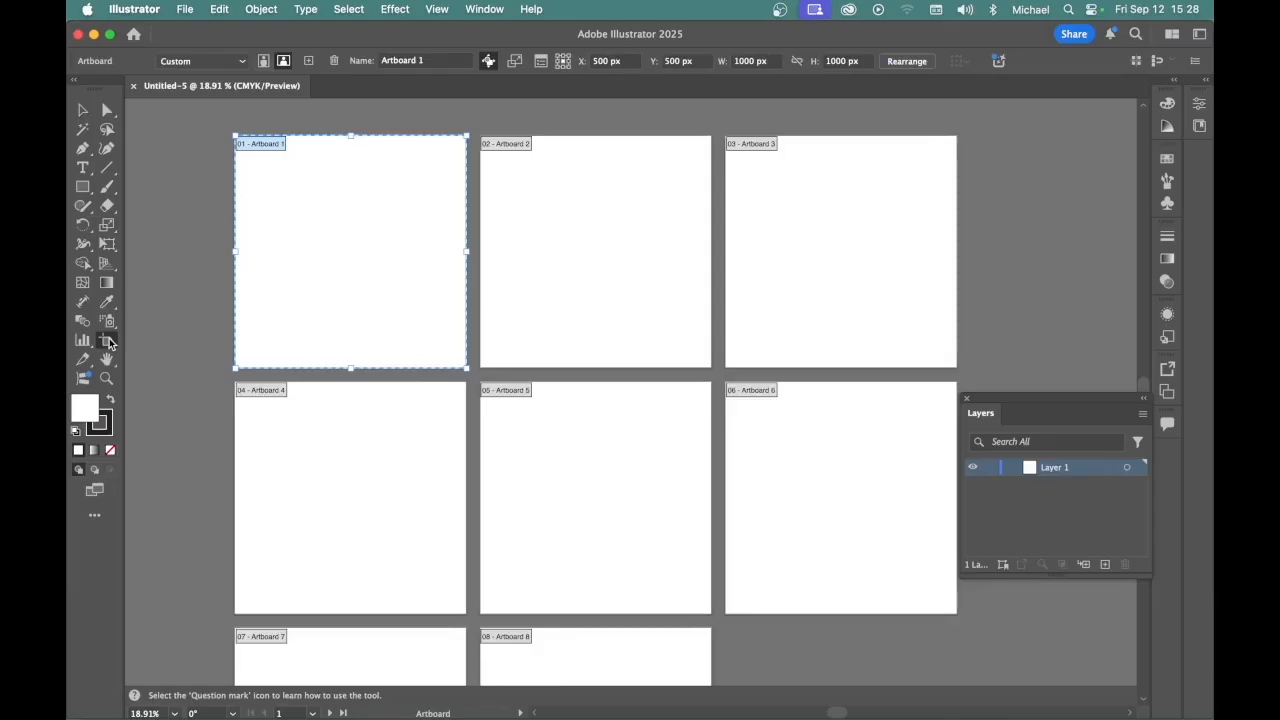
left_click(83, 112)
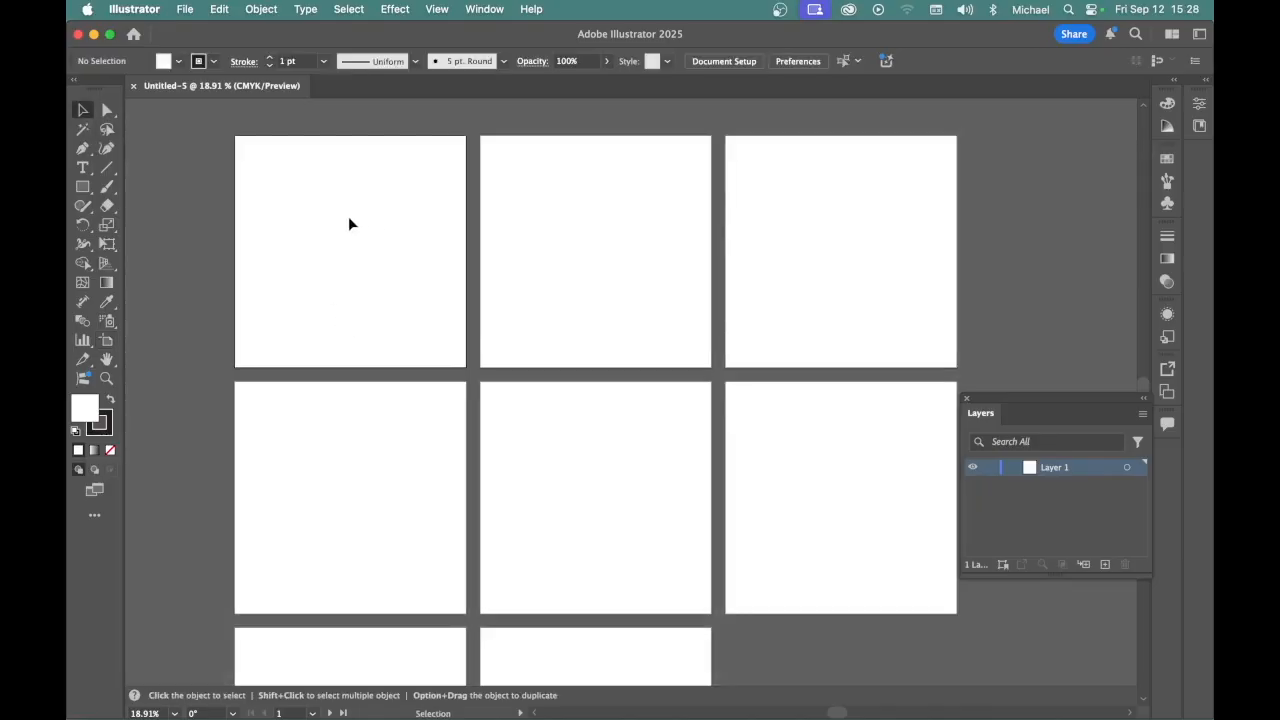
Make the first artboard active and place thomp_017.jpg on it, scaled from its upper-left corner to the artboard's full width
scroll(340, 210, "up", 2)
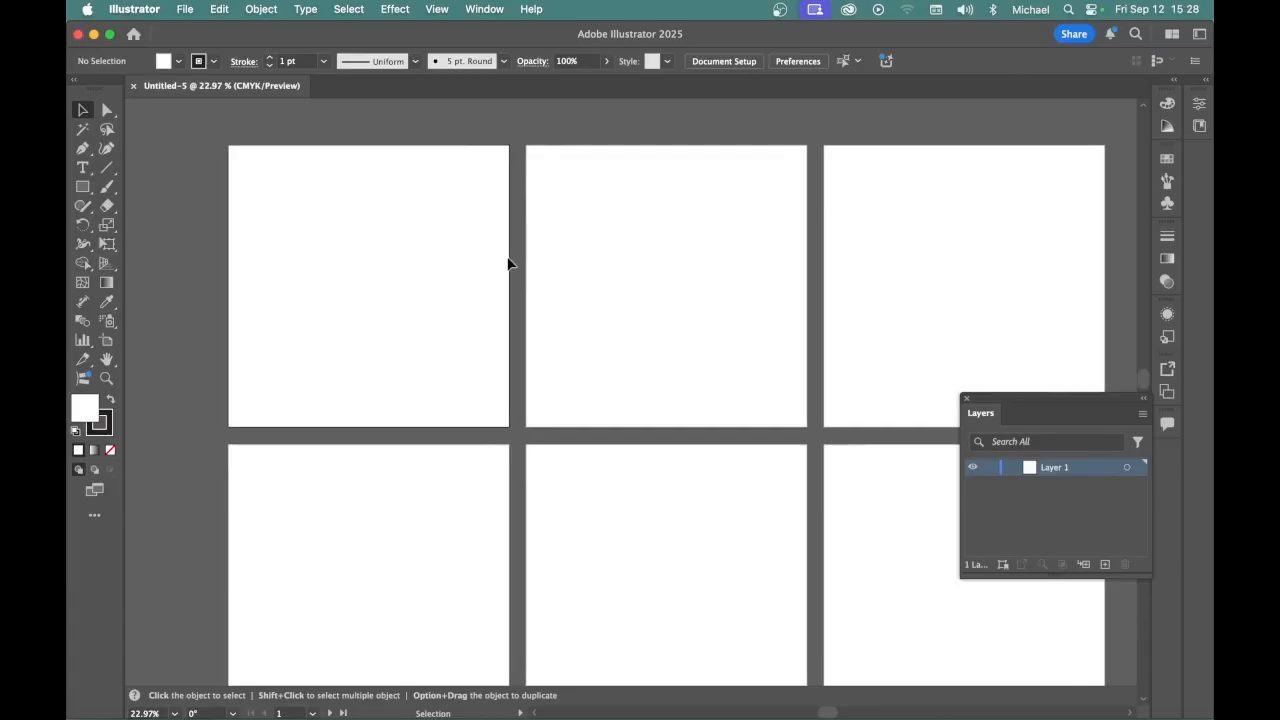
left_click(728, 212)
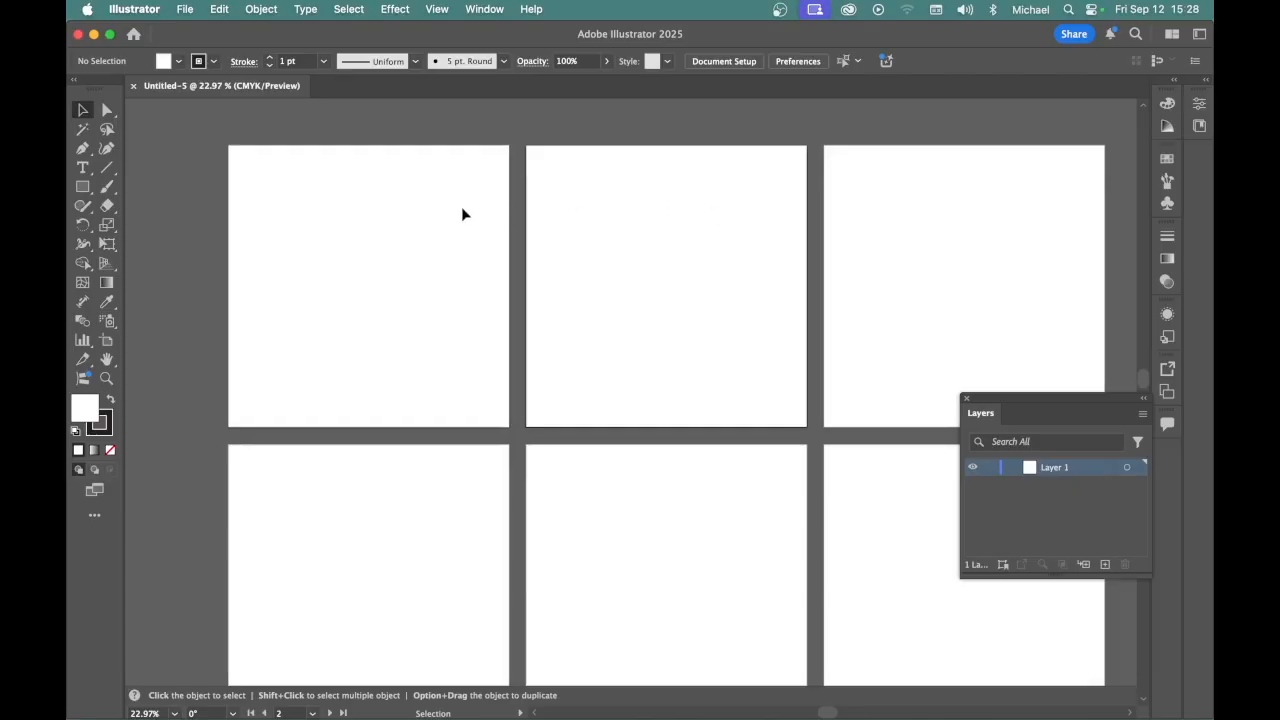
left_click(368, 202)
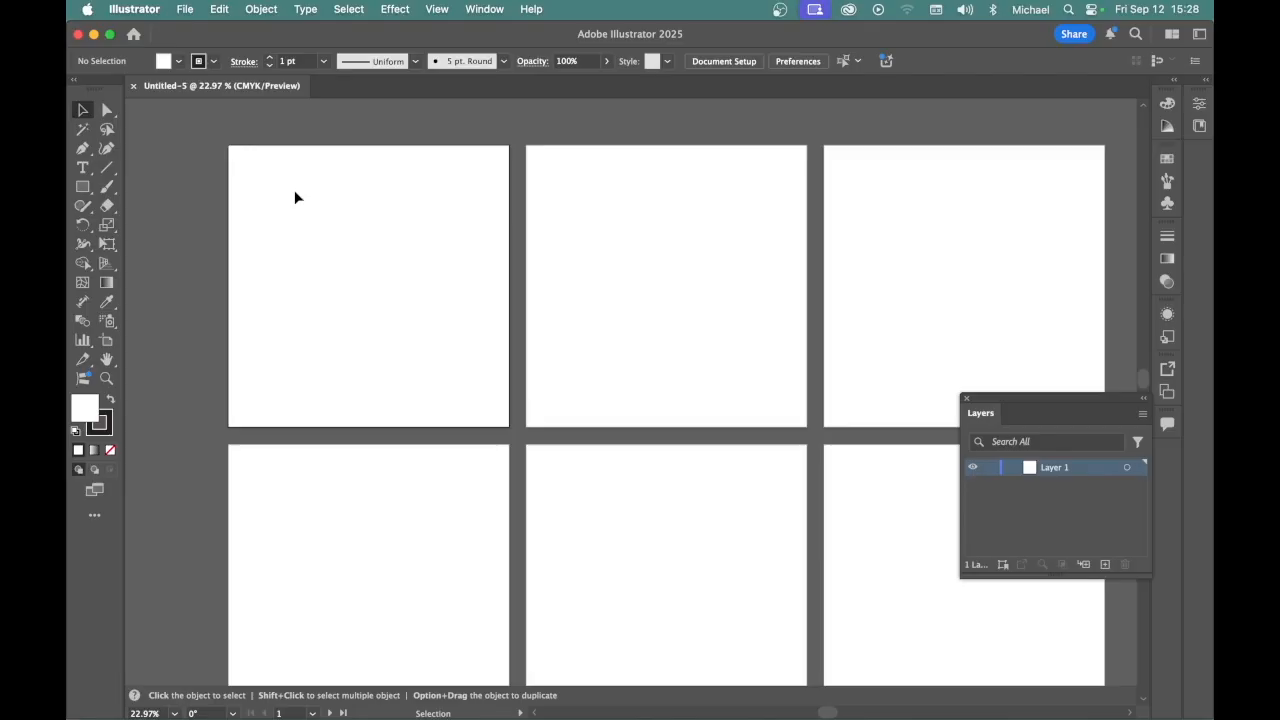
left_click(187, 12)
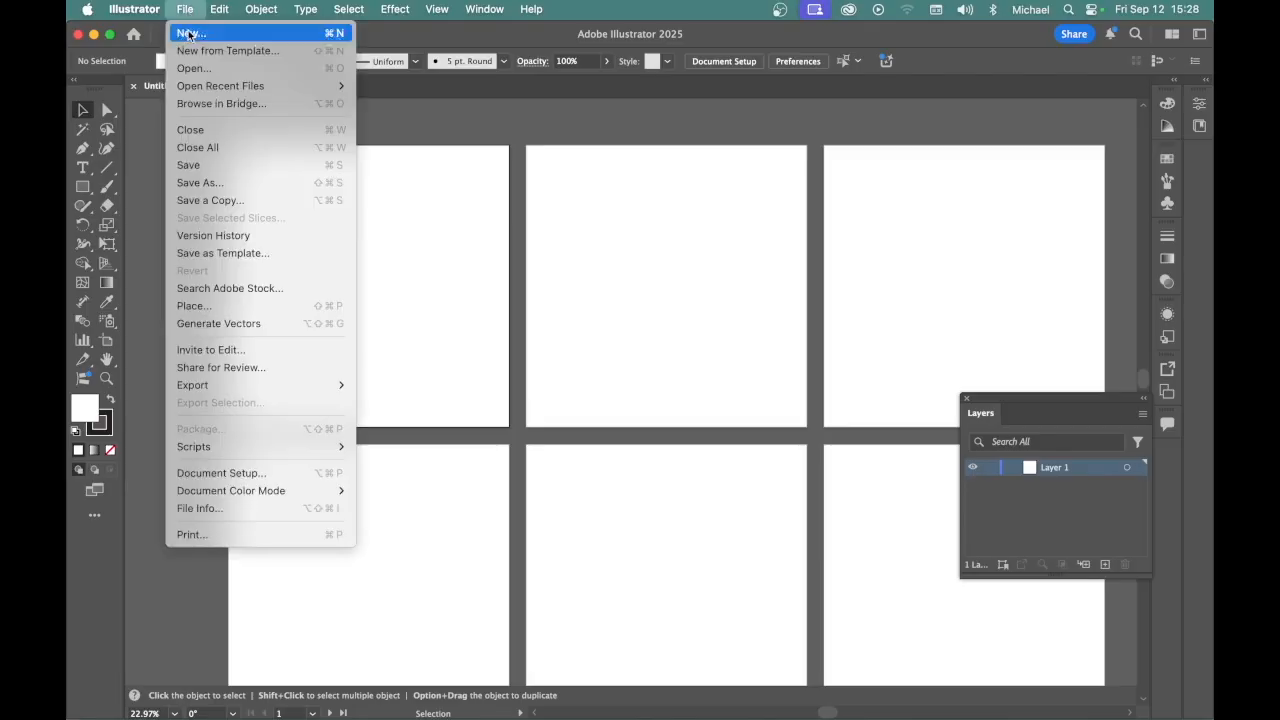
left_click(194, 307)
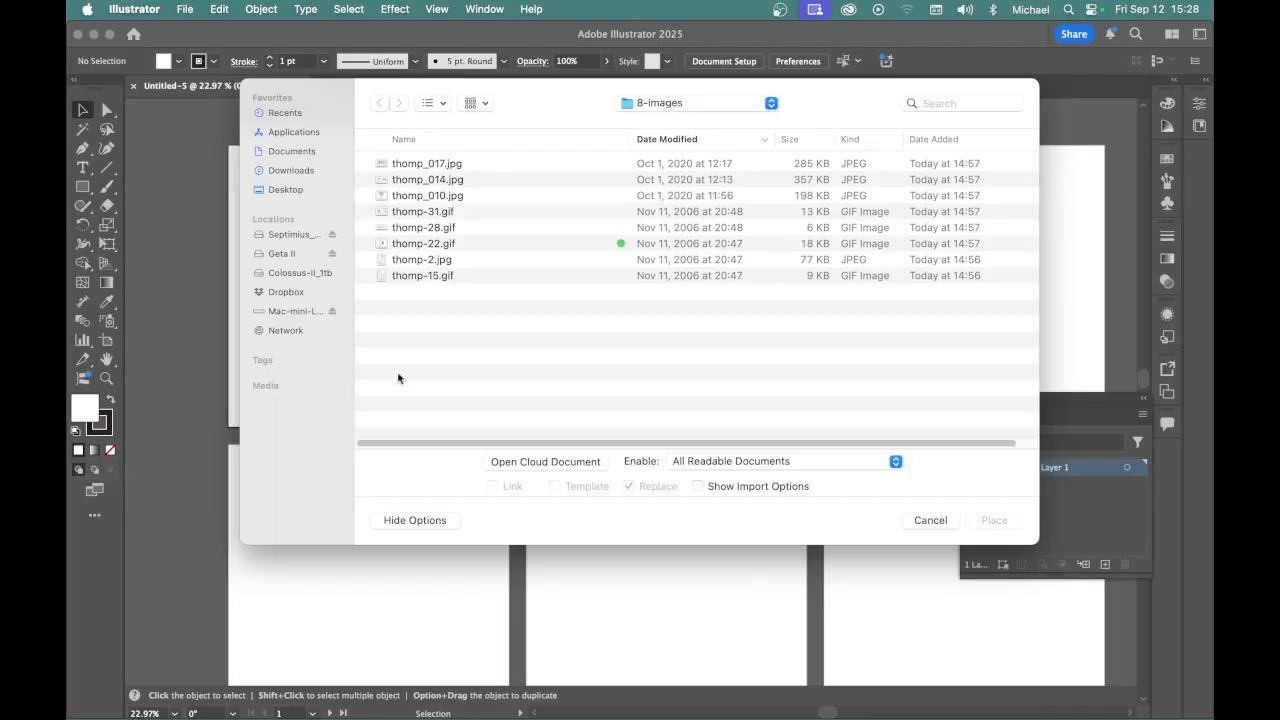
left_click(418, 168)
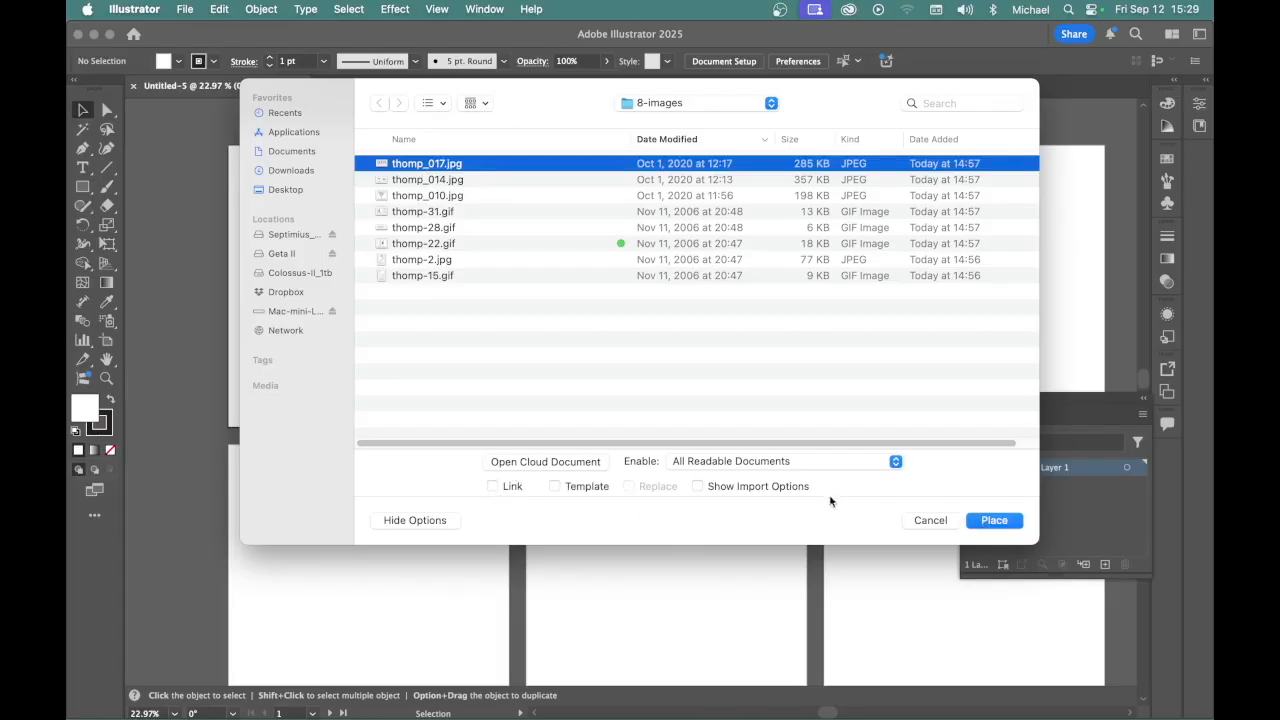
left_click(993, 521)
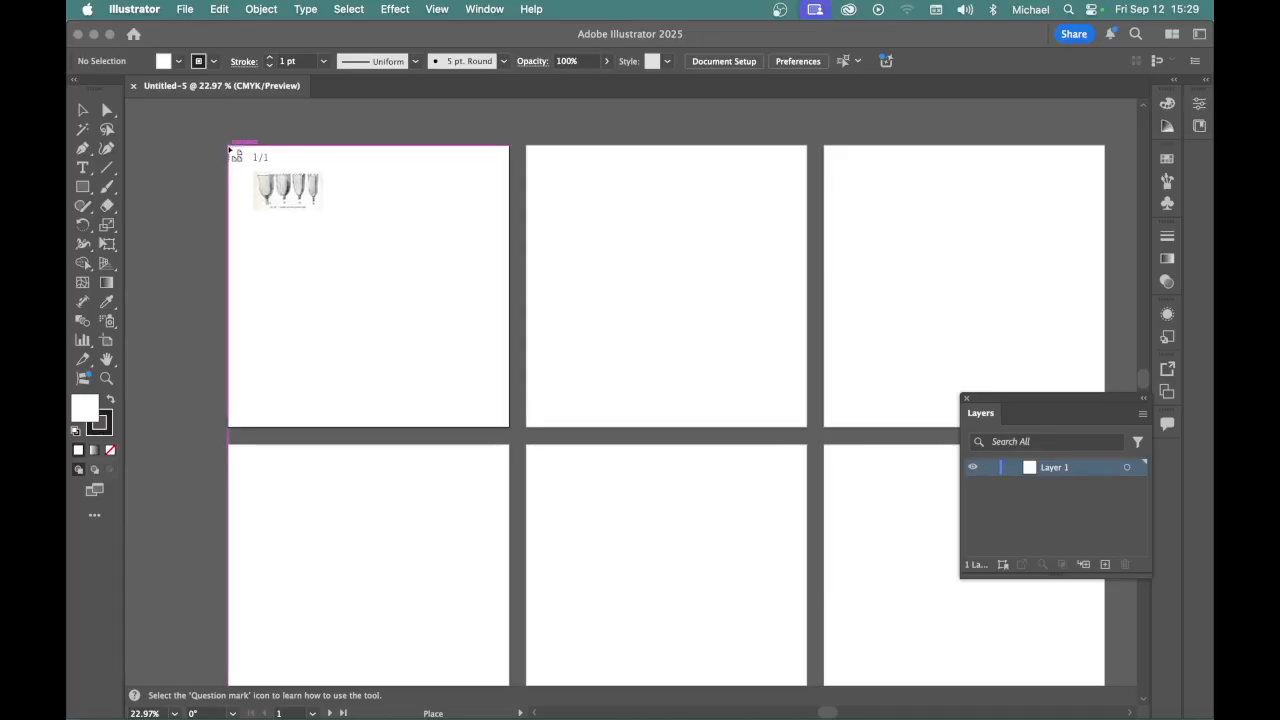
left_click_drag(232, 150, 518, 393)
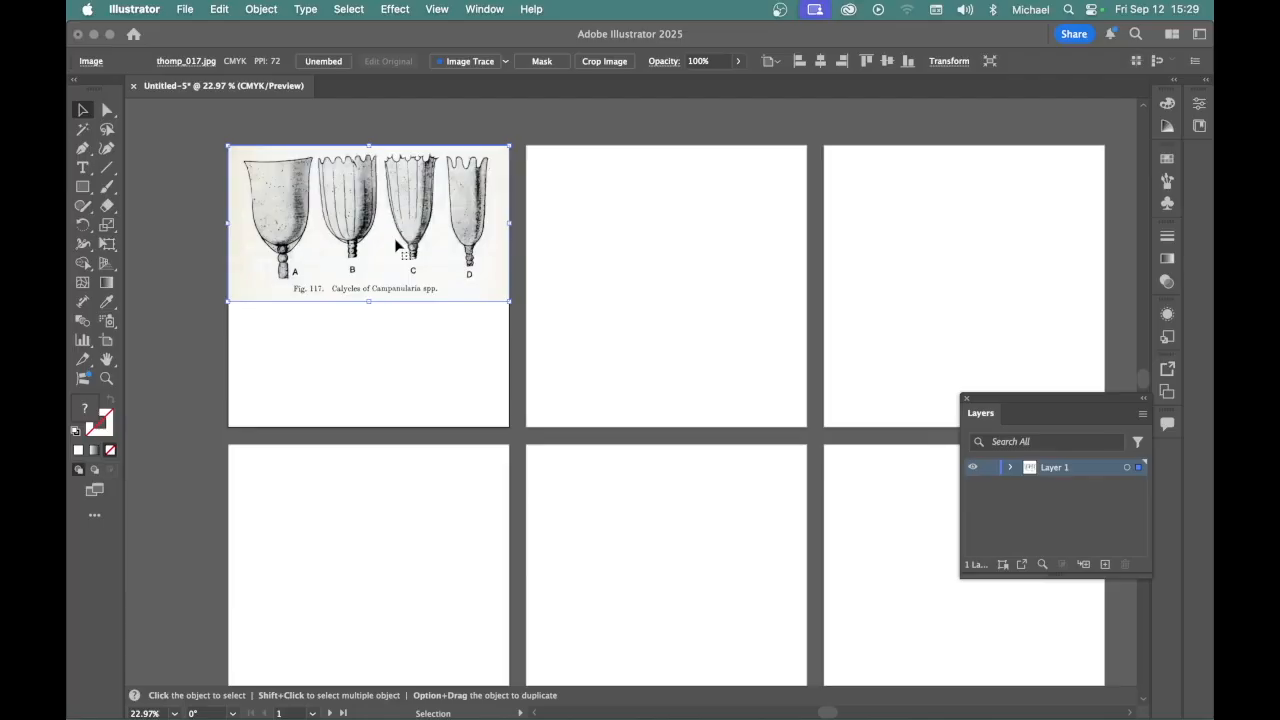
Check whether Smart Guides are turned on
left_click(436, 11)
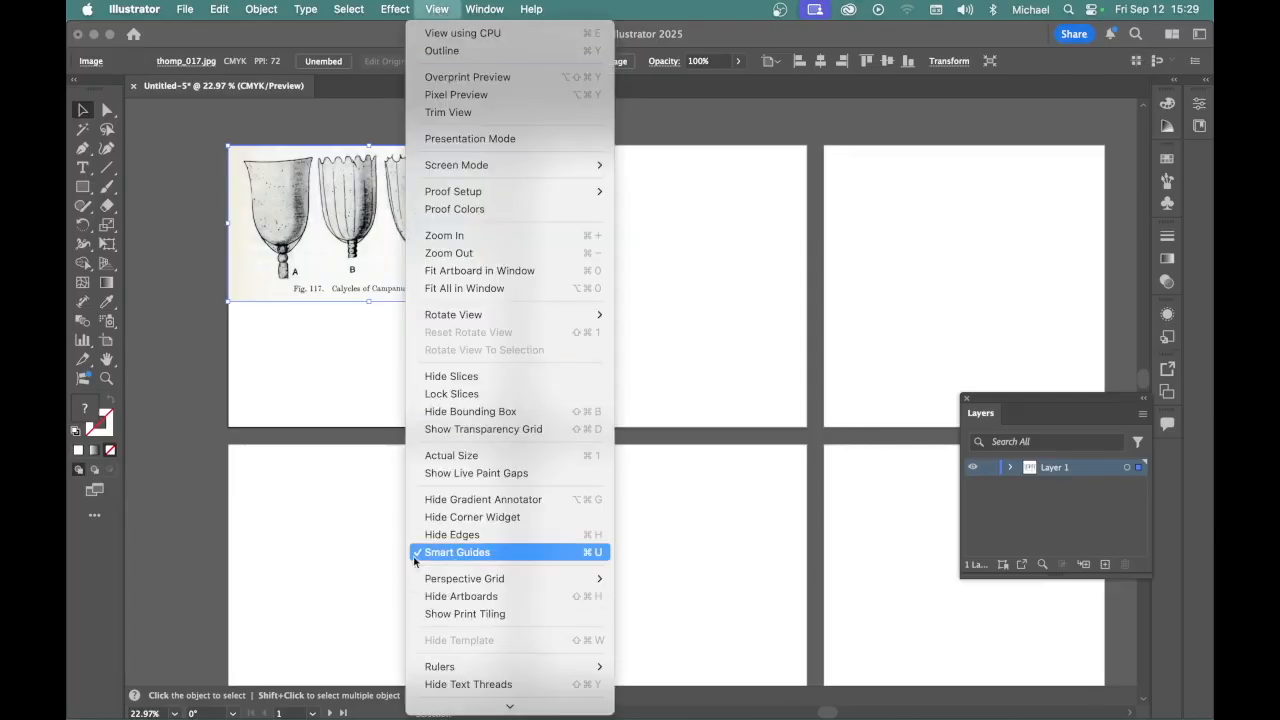
scroll(436, 10, "down", 3)
left_click(436, 10)
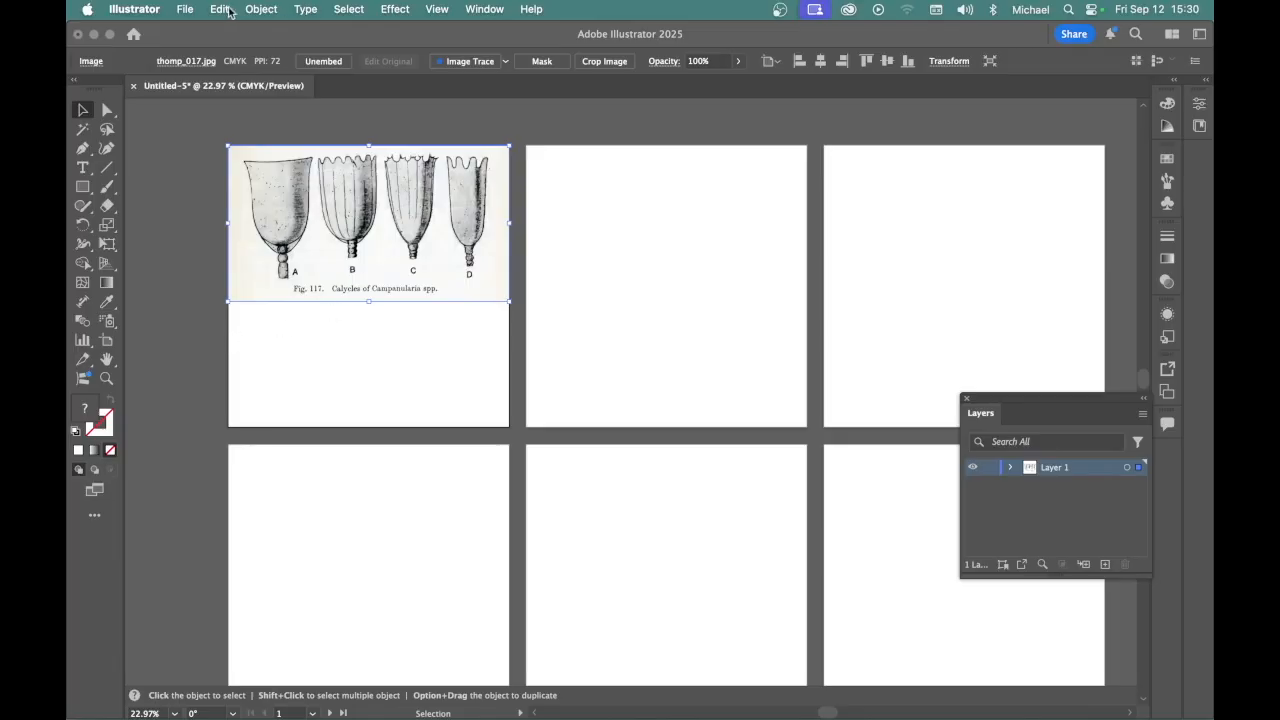
Fit the first artboard to the selected calycles image
left_click(261, 9)
scroll(284, 644, "down", 3)
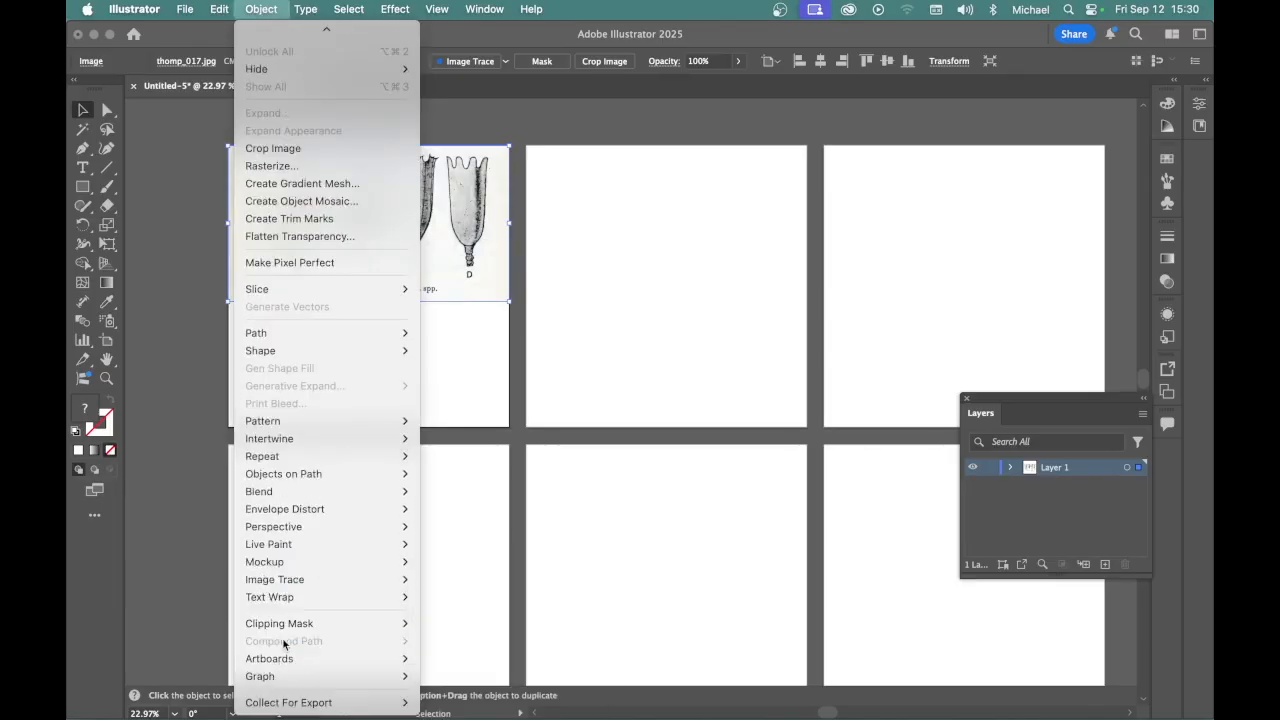
mouse_move(281, 663)
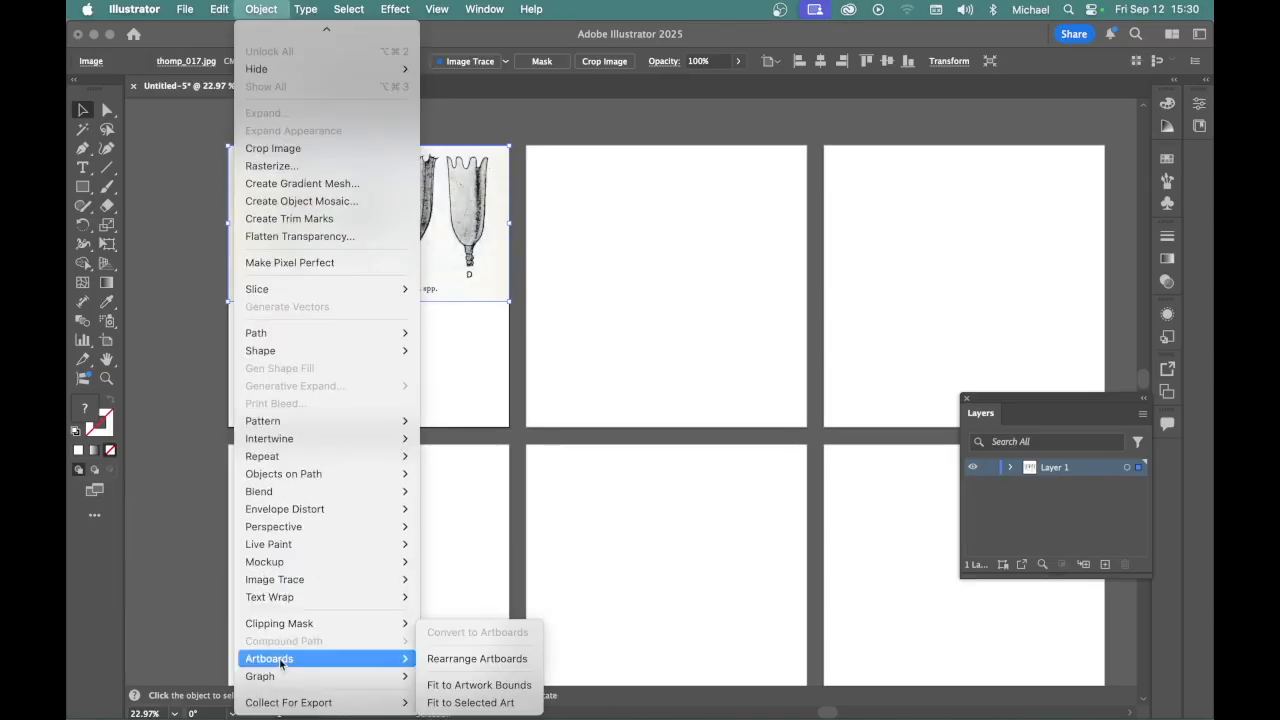
left_click(474, 704)
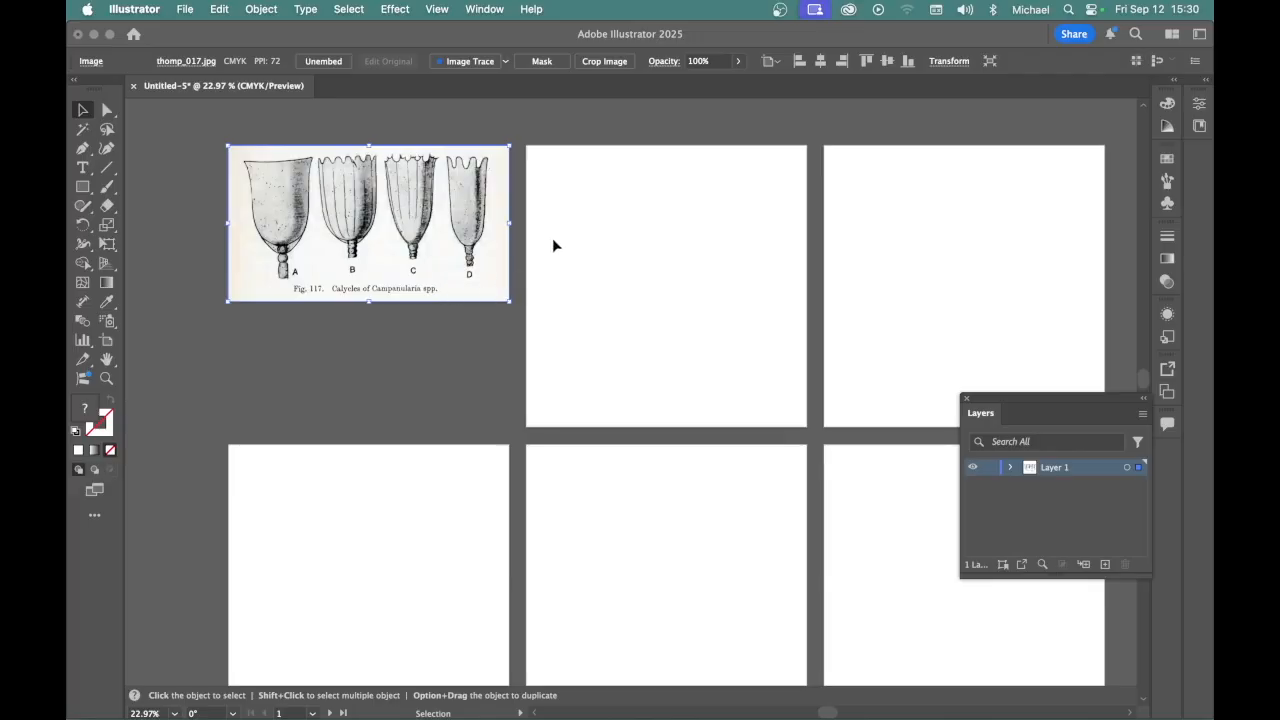
Make the second artboard active and place thomp_014.jpg on it, scaled from its upper-left corner to the artboard's full width
left_click(630, 190)
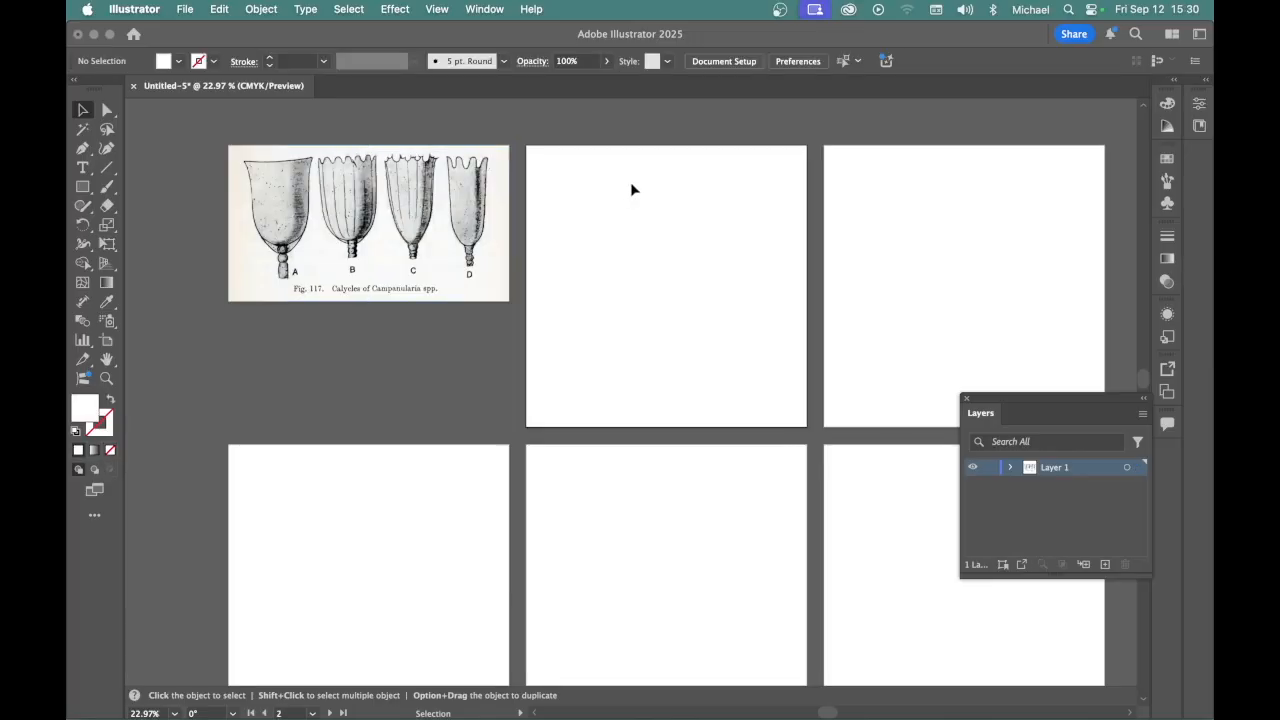
left_click(185, 9)
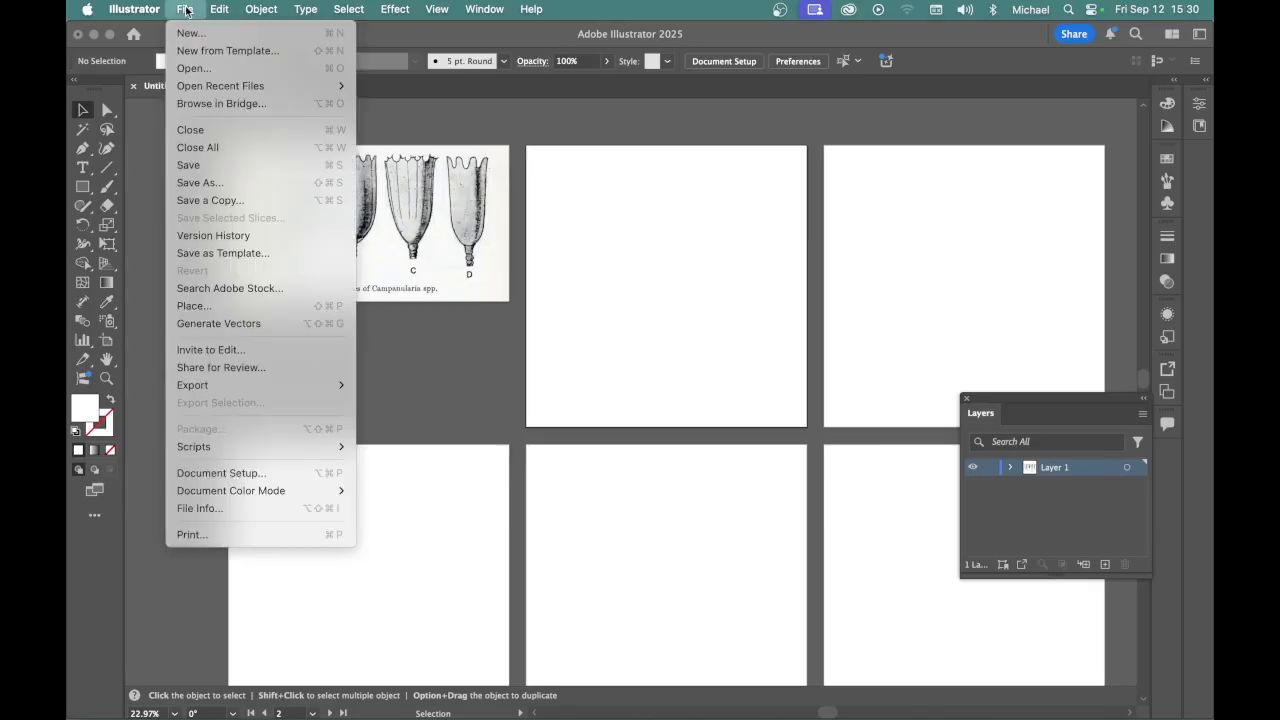
left_click(190, 305)
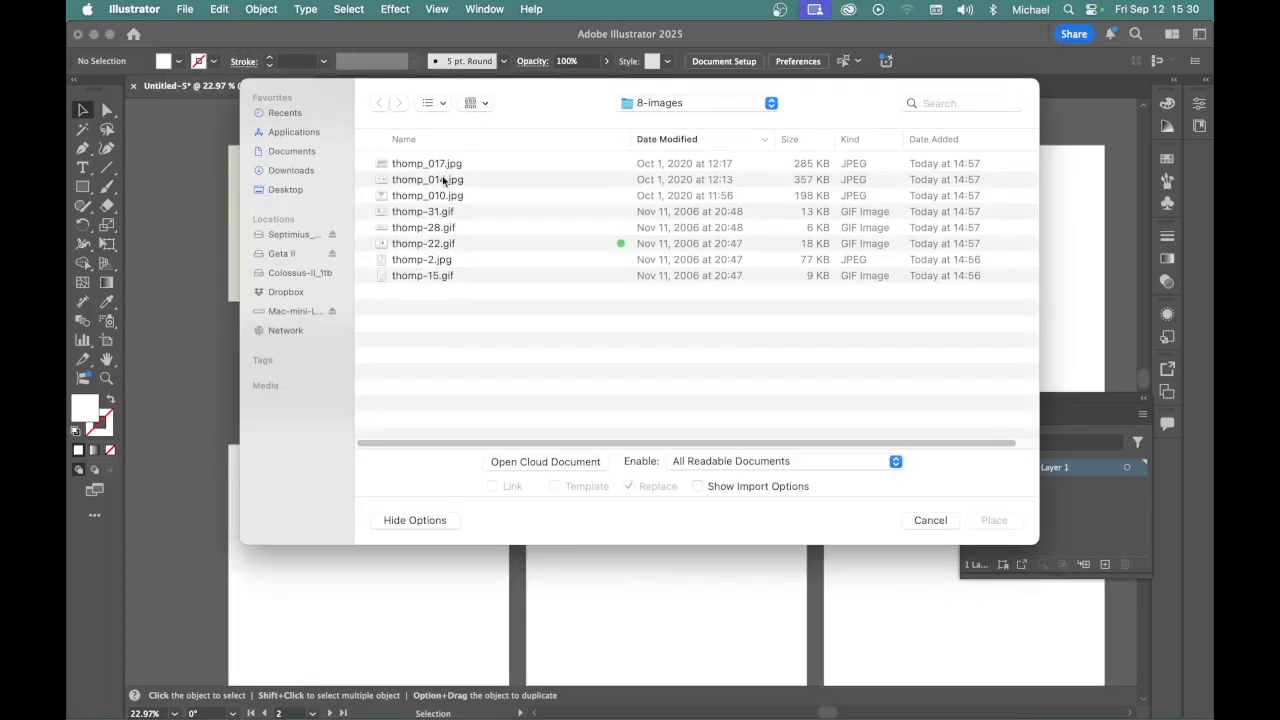
left_click(442, 178)
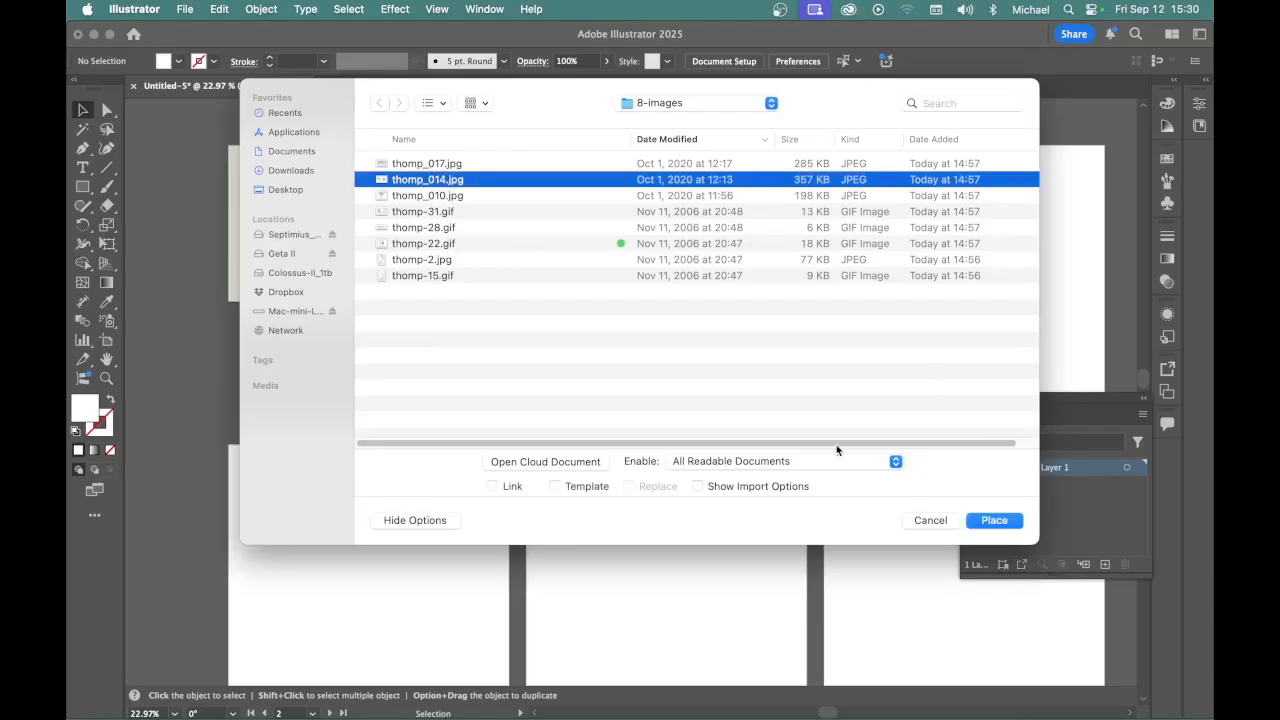
left_click(998, 522)
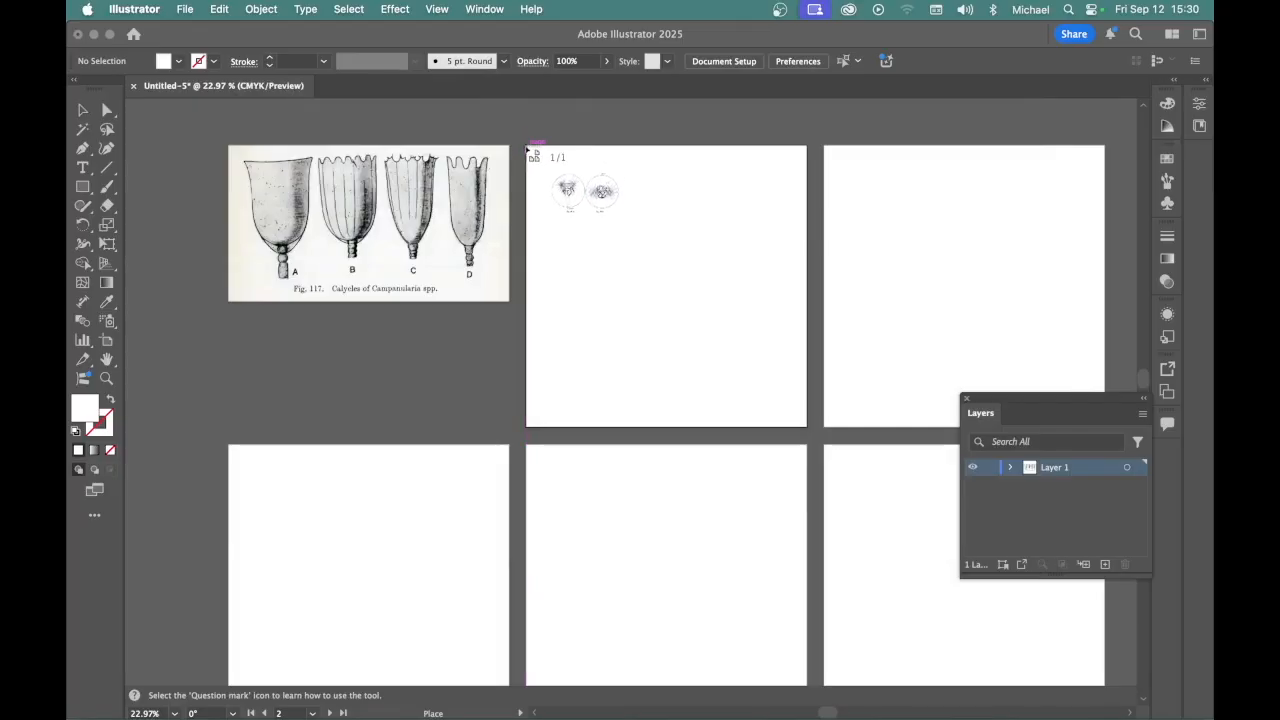
left_click_drag(527, 148, 751, 366)
left_click_drag(767, 374, 810, 389)
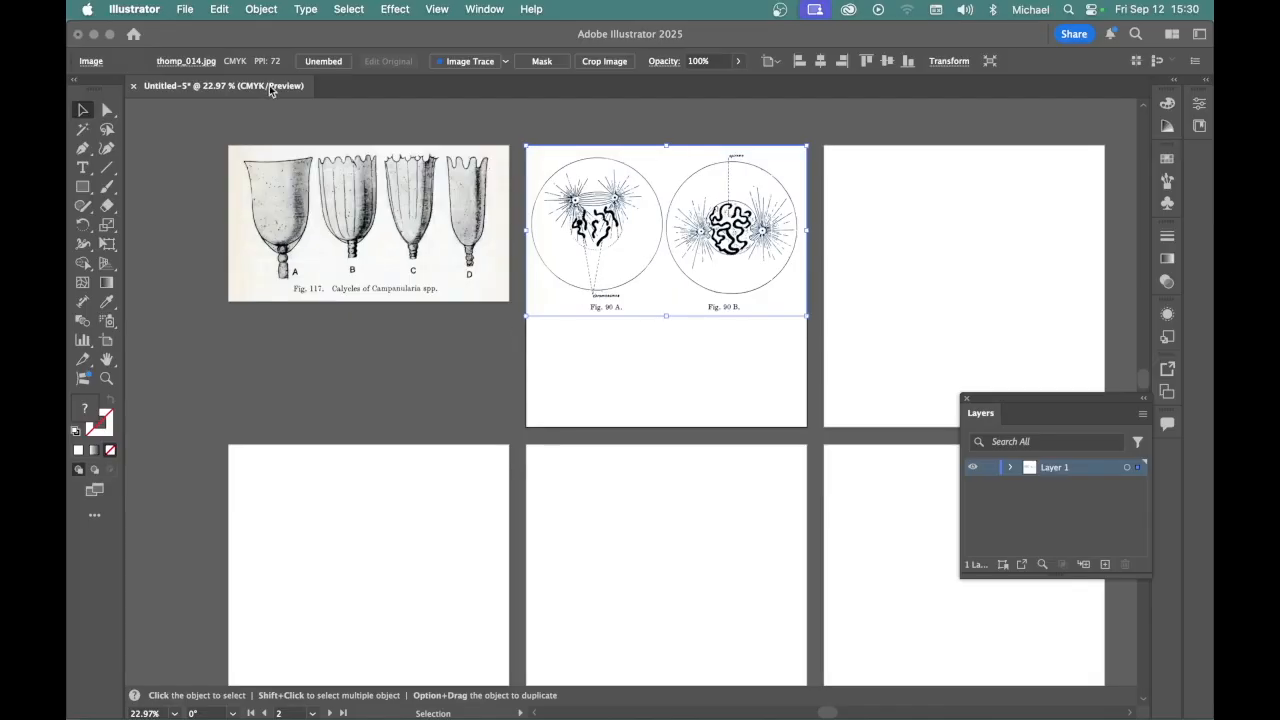
Fit the second artboard to the selected image of the two circular figures
left_click(260, 9)
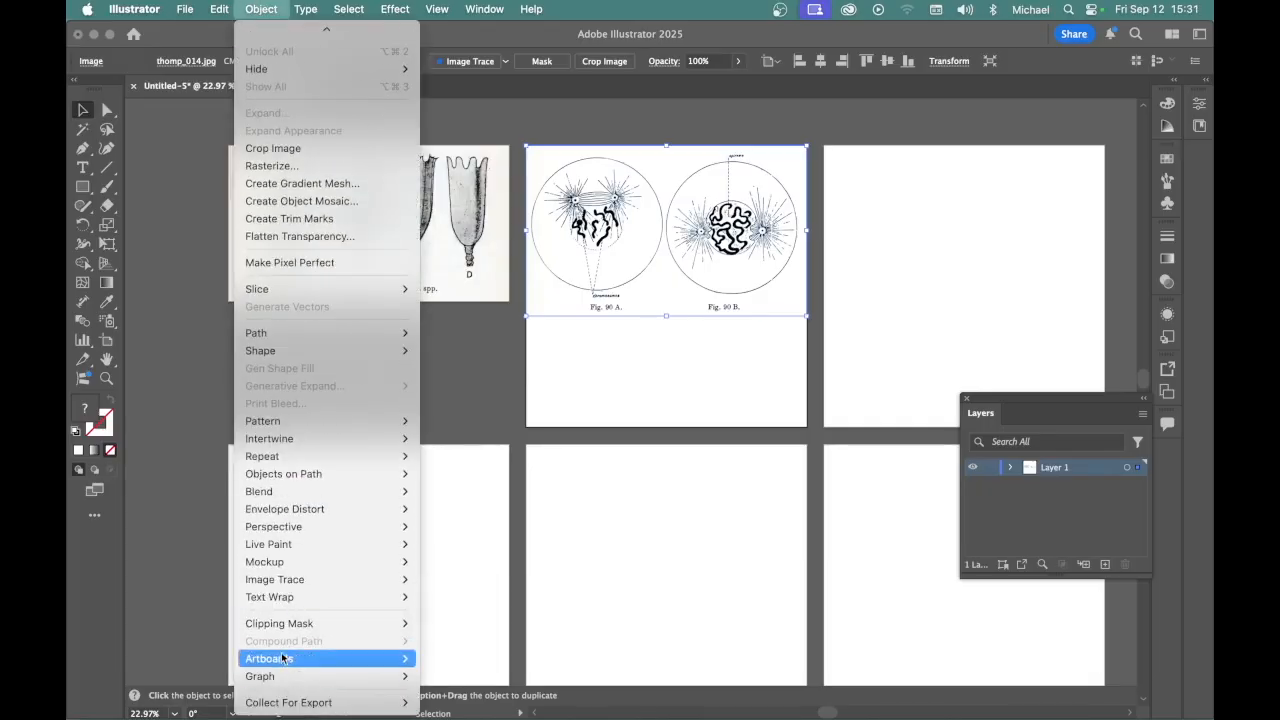
mouse_move(255, 656)
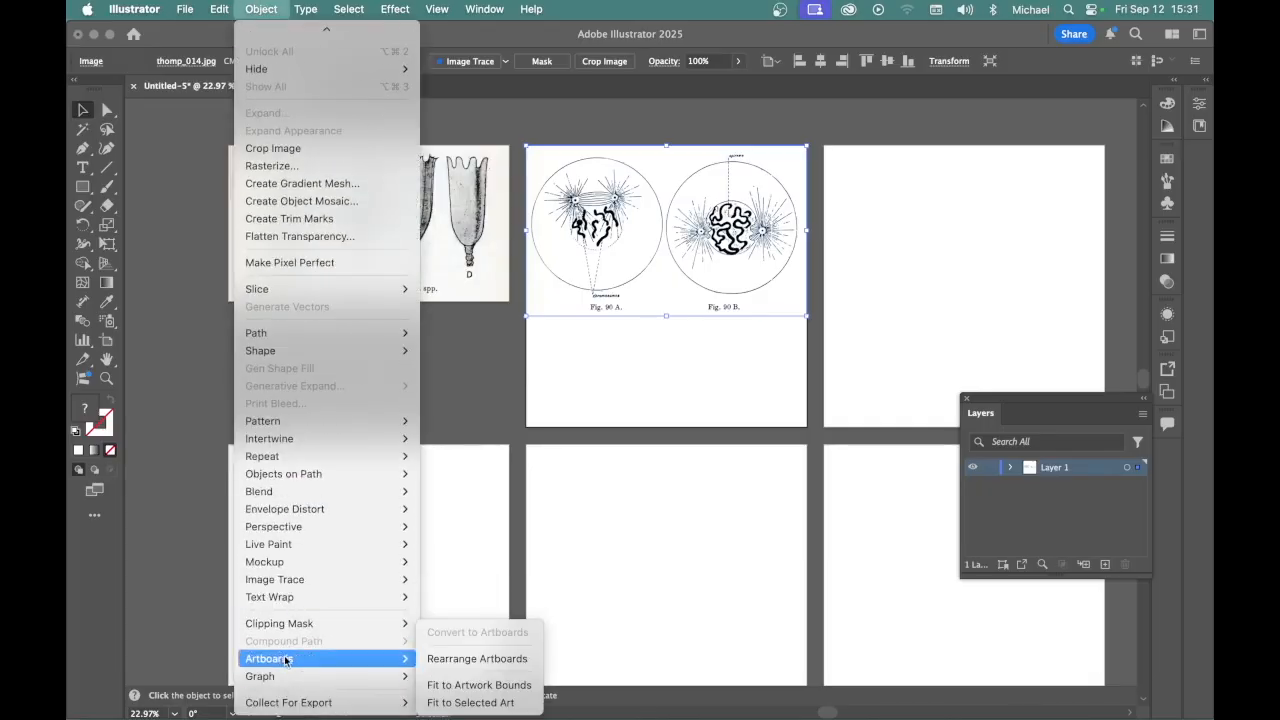
left_click(481, 703)
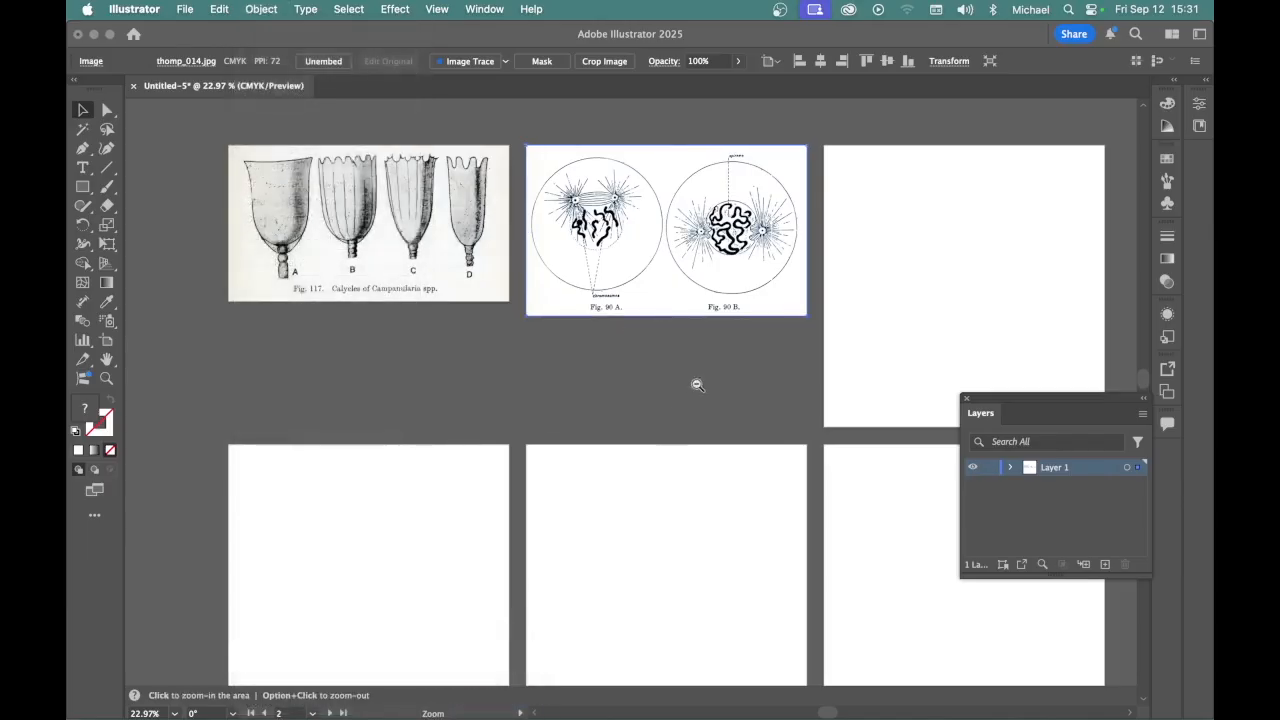
Make the third artboard active and place thomp_010.jpg on it, scaled from its upper-left corner to the artboard's full width
left_click_drag(695, 384, 680, 383)
left_click_drag(765, 374, 683, 404)
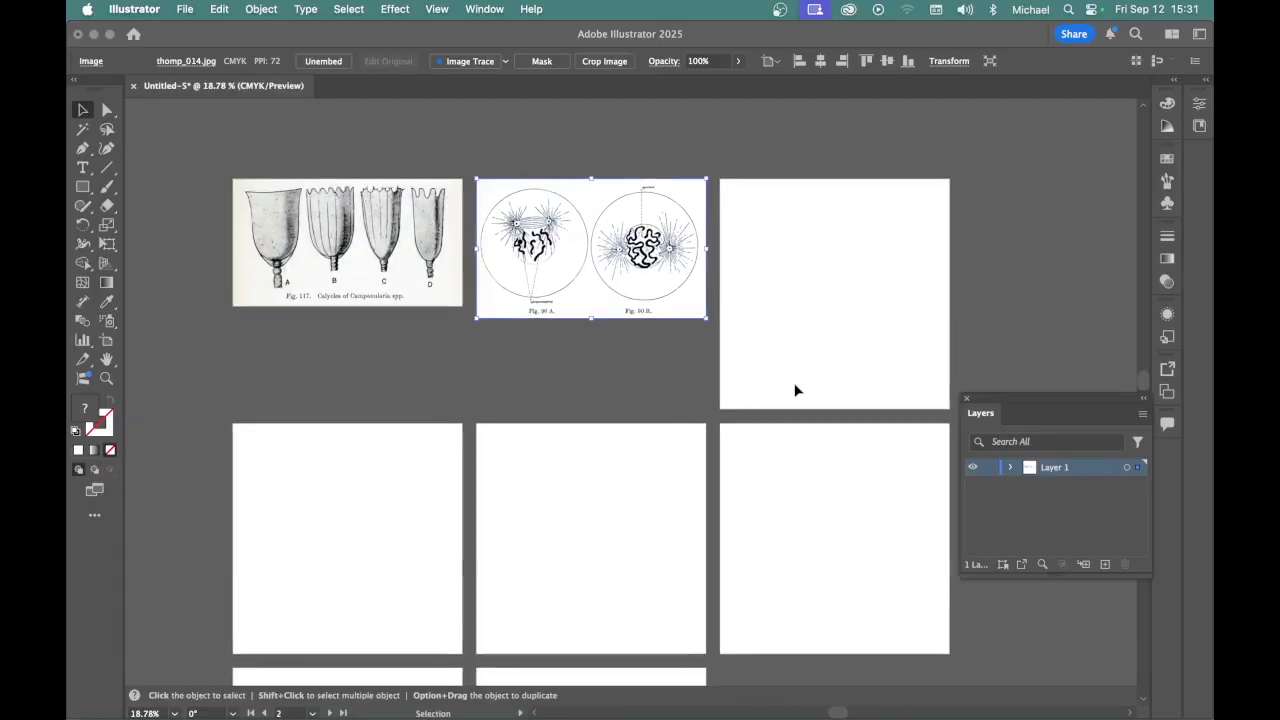
left_click(784, 250)
left_click(185, 9)
left_click(200, 367)
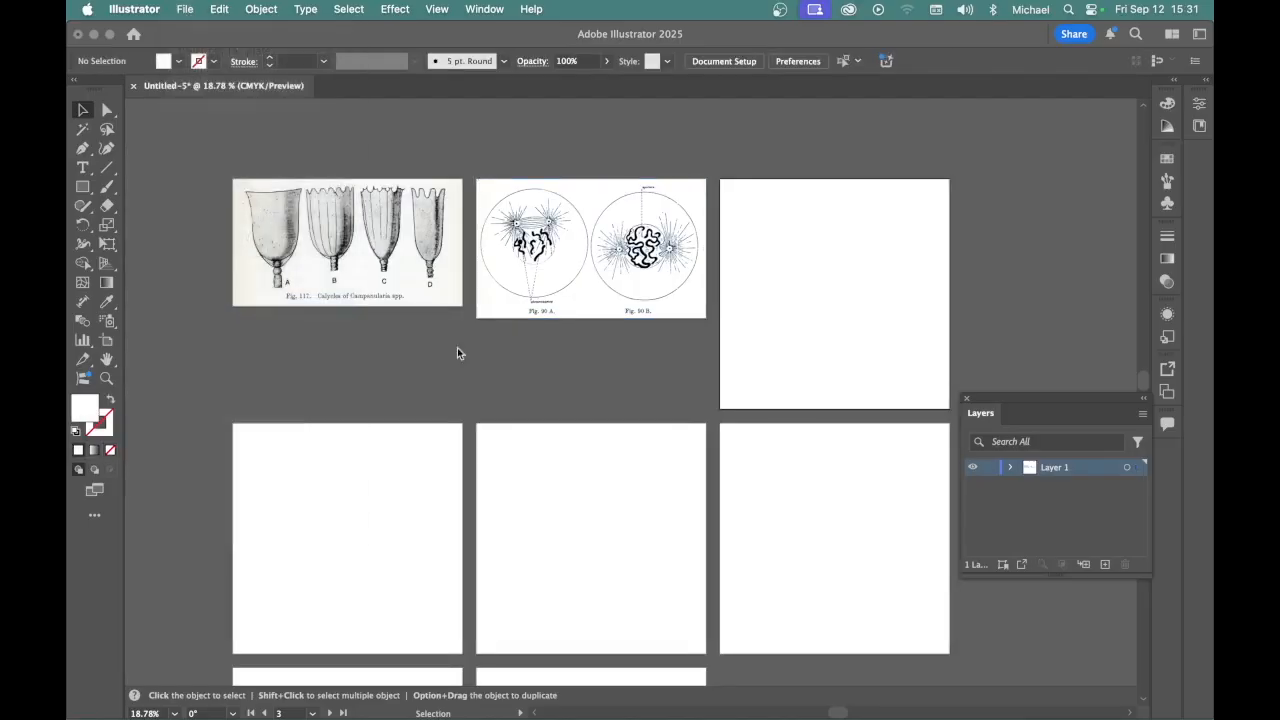
key("Return")
left_click(962, 395)
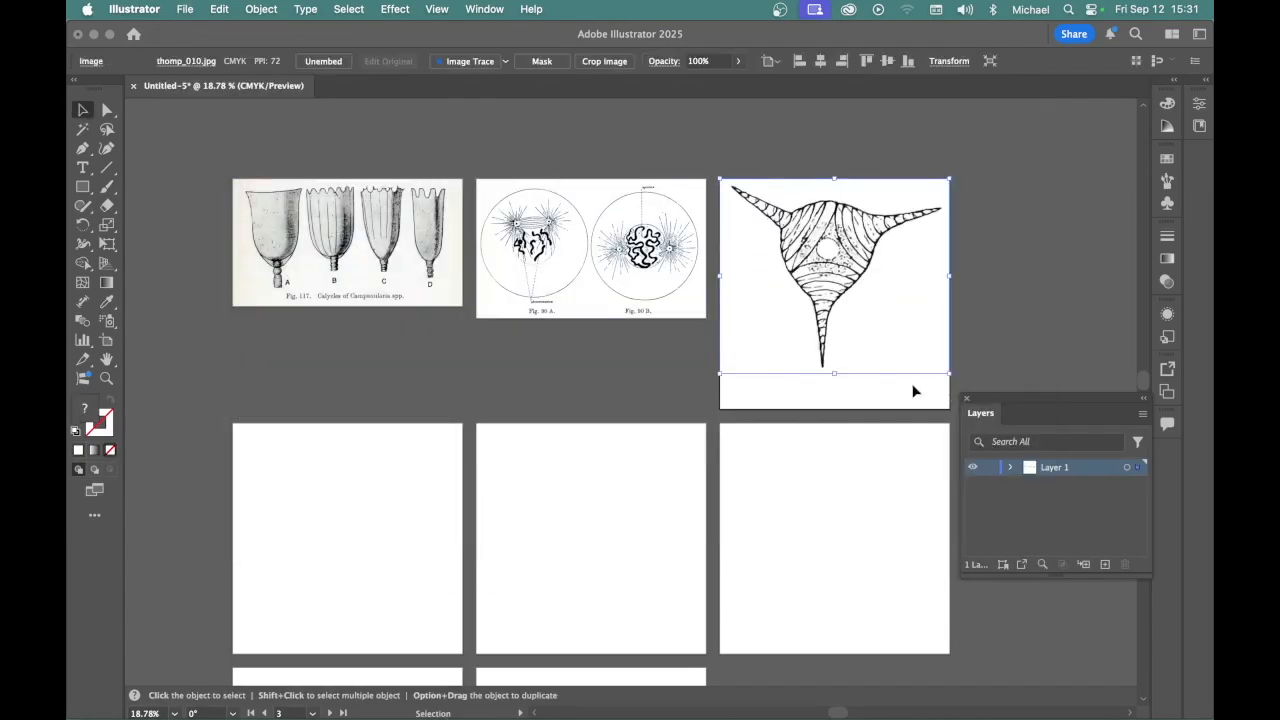
Fit the third artboard to the selected image of the three-pointed figure
left_click(261, 9)
mouse_move(275, 660)
left_click(349, 680)
Make the fourth artboard active and place thomp-31.gif on it from its upper-left corner, scaled to the artboard's full width
left_click(349, 506)
scroll(397, 294, "down", 4)
left_click(185, 9)
left_click(212, 306)
key("Down")
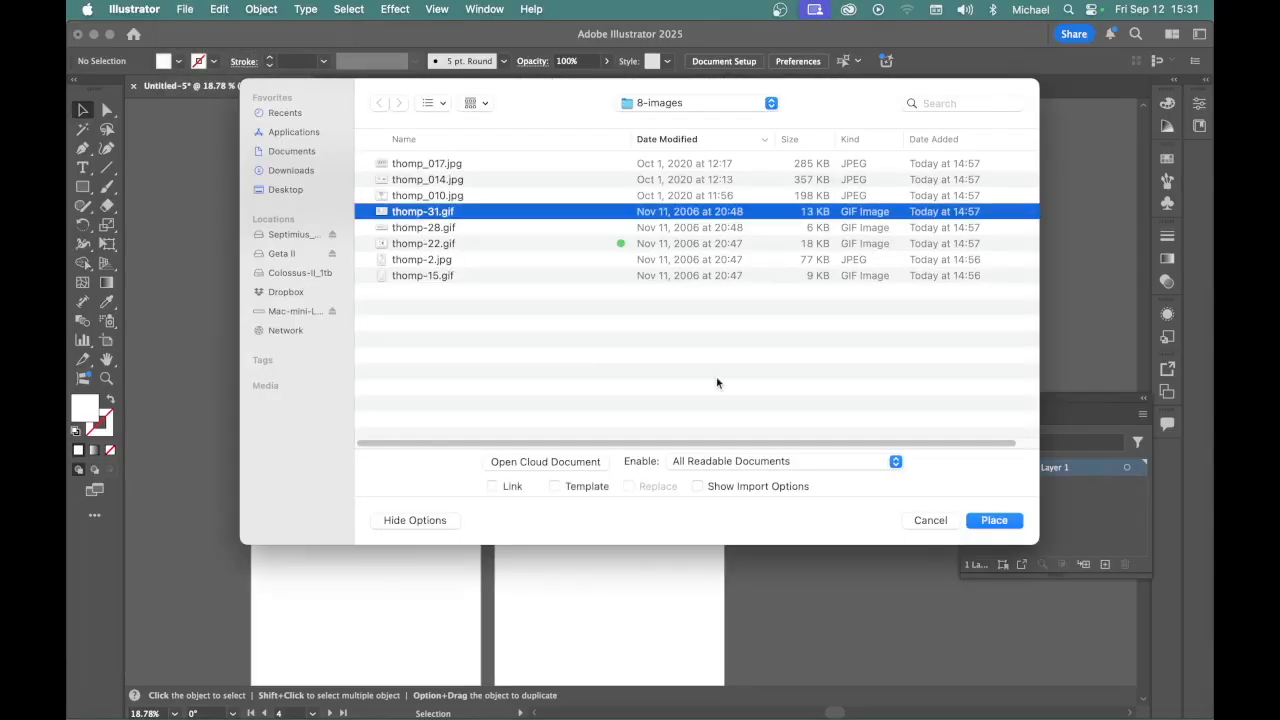
left_click(1001, 521)
left_click(251, 250)
Fit the fourth artboard to the selected Prismatium image
left_click(261, 9)
mouse_move(300, 658)
left_click(483, 685)
Make the fifth artboard active and place thomp-28.gif on it from its upper-left corner, scaled to the artboard's full width
left_click(581, 340)
left_click(185, 9)
left_click(193, 305)
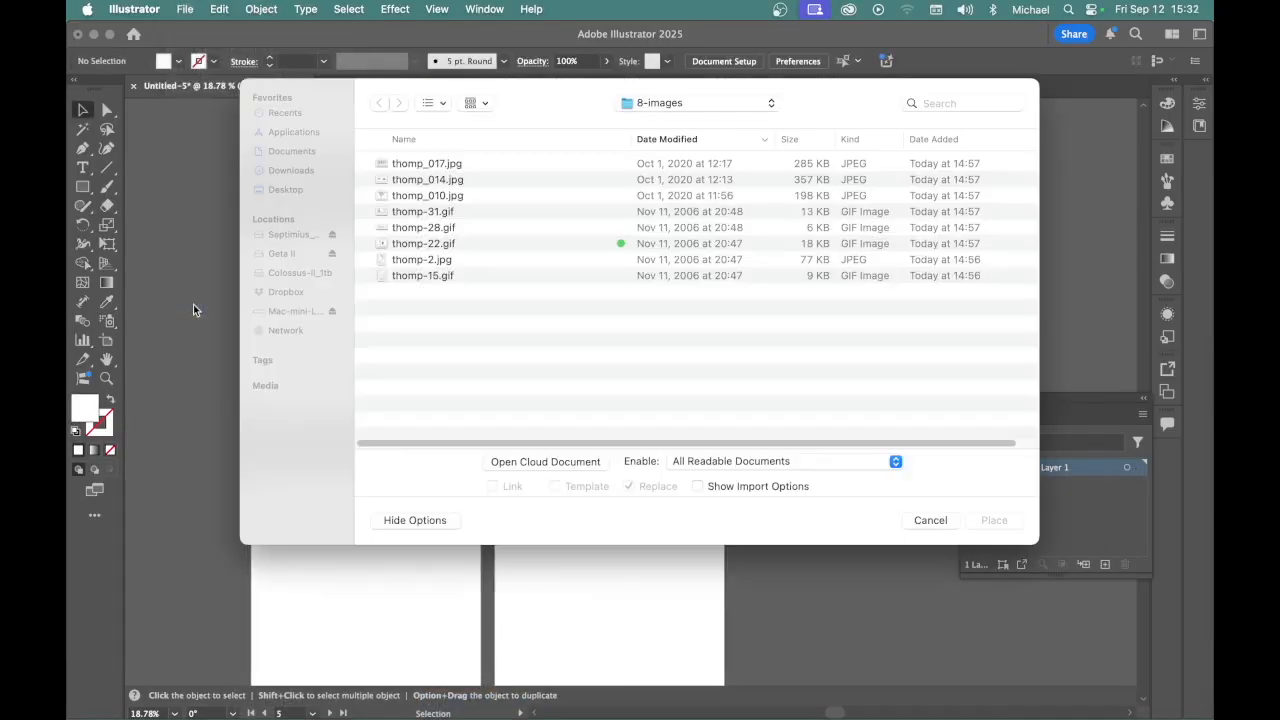
left_click(413, 227)
left_click(1001, 521)
left_click(496, 251)
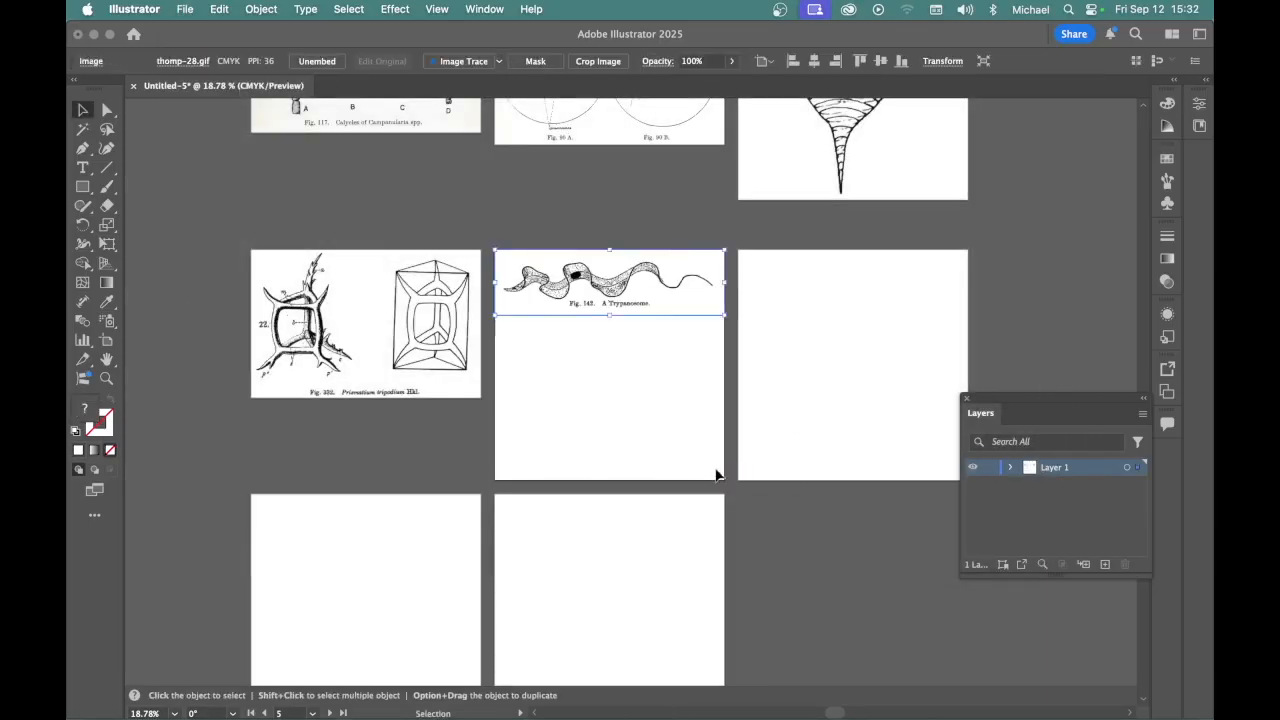
Fit the fifth artboard to the selected Trypanosome image
left_click(261, 9)
scroll(291, 640, "down", 5)
mouse_move(297, 658)
left_click(471, 702)
Make the sixth artboard active and place thomp-22.gif on it from its upper-left corner, scaled to the artboard's full width
left_click_drag(835, 359, 625, 395)
left_click(625, 395)
left_click(187, 9)
left_click(200, 305)
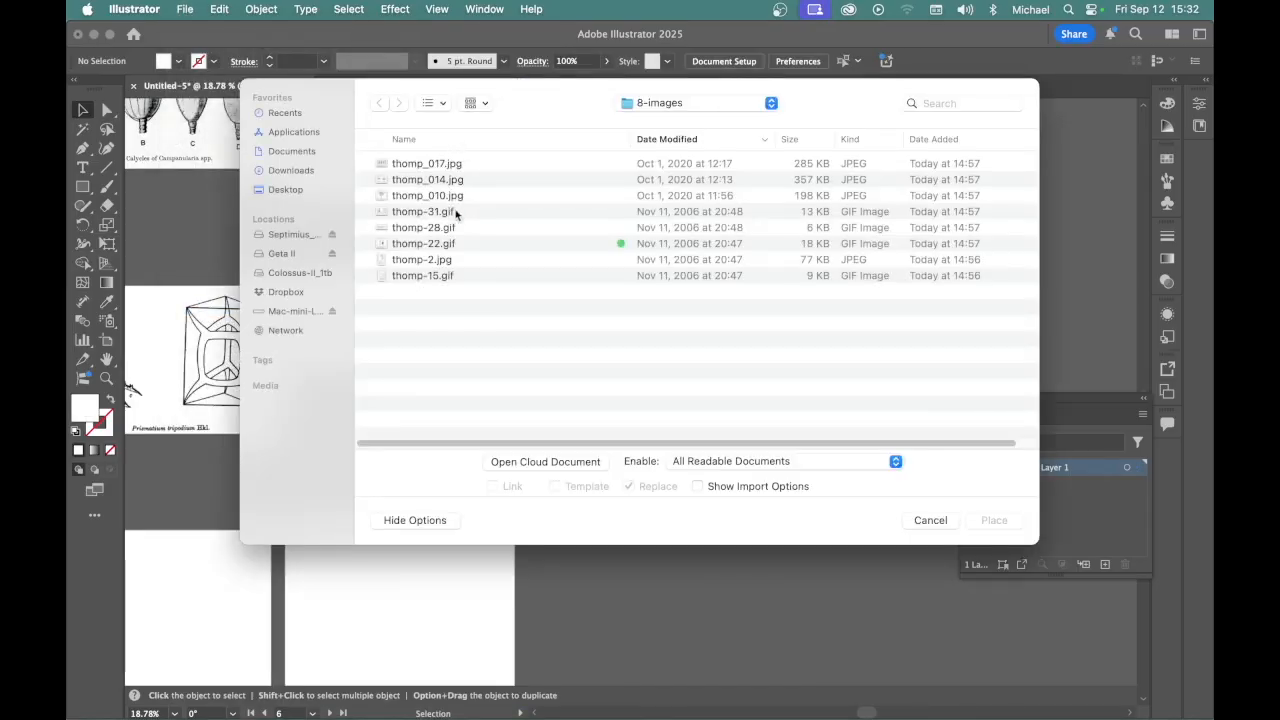
left_click(449, 243)
left_click(994, 520)
left_click_drag(530, 287, 766, 514)
Fit the sixth artboard to the selected Trichomonas image
left_click(261, 9)
scroll(285, 640, "down", 5)
mouse_move(281, 658)
left_click(471, 702)
Make the seventh artboard active and place thomp-2.jpg on it from its upper-left corner, scaled to the artboard's full height
scroll(430, 500, "left", 5)
scroll(430, 500, "down", 2)
left_click(446, 539)
left_click(185, 9)
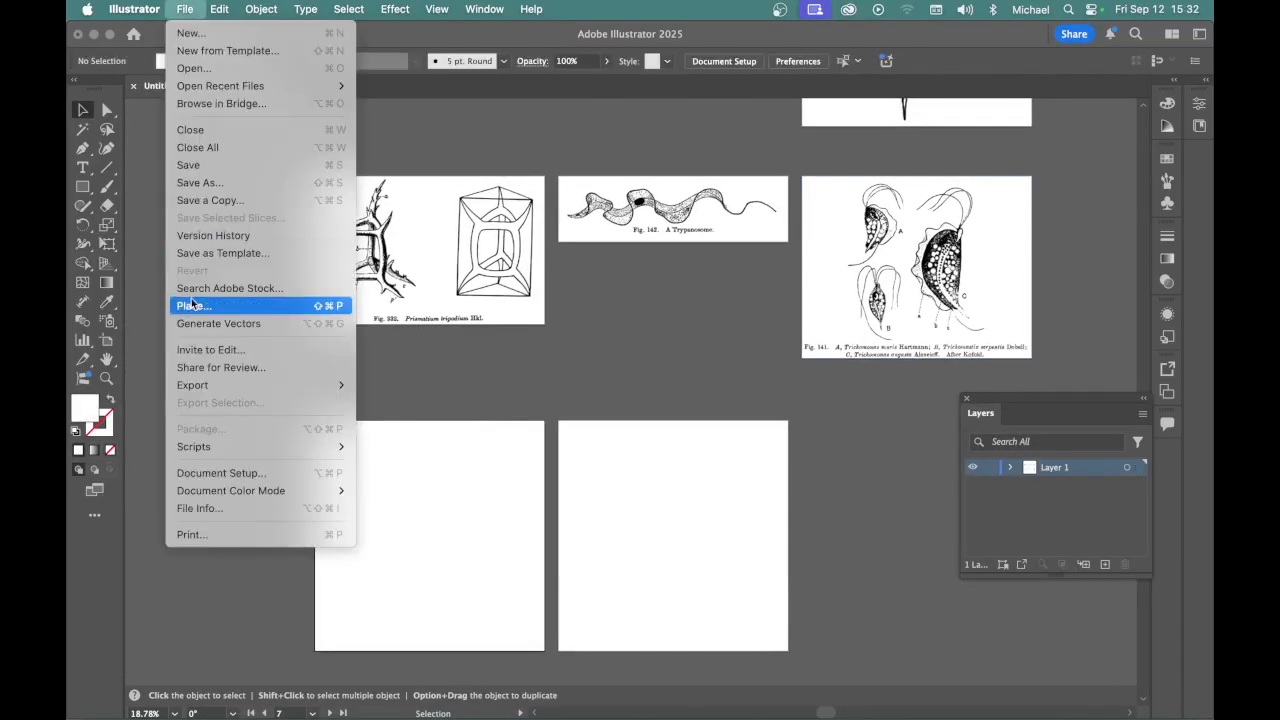
left_click(198, 305)
left_click(430, 259)
left_click(994, 520)
left_click(316, 422)
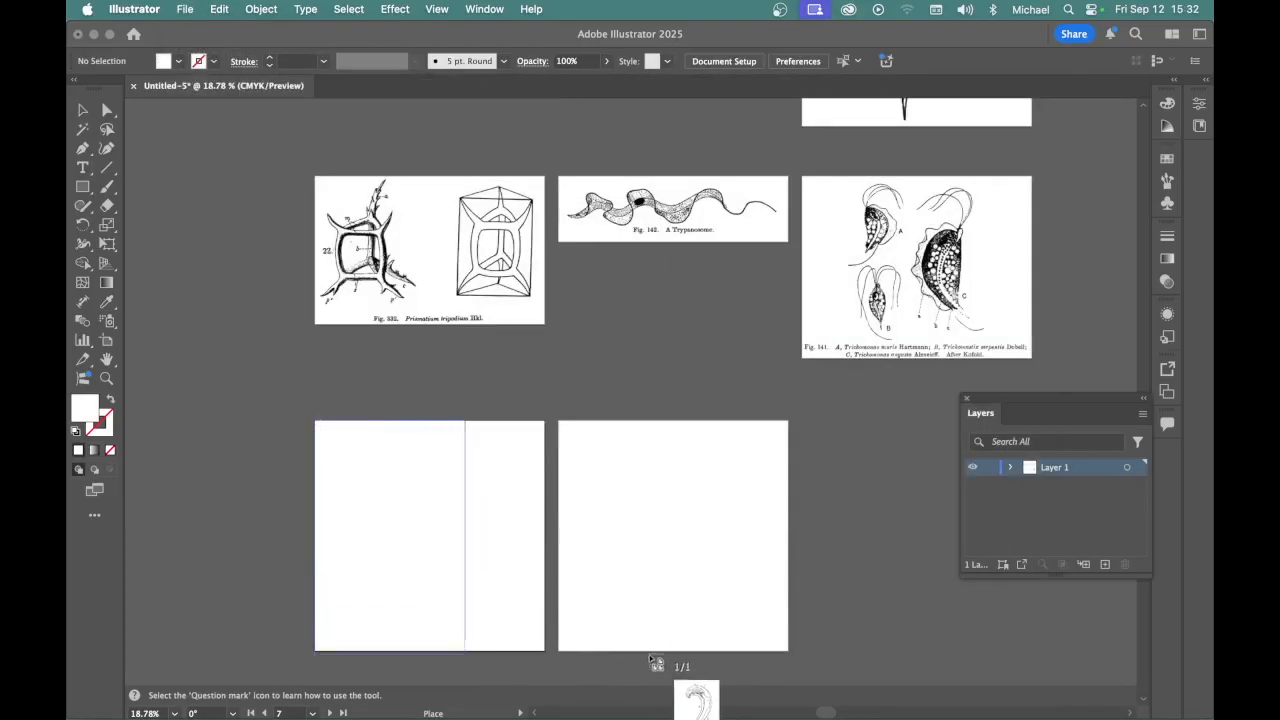
Fit the seventh artboard to the selected image of the curved shell section
left_click(261, 9)
scroll(285, 640, "down", 5)
mouse_move(281, 651)
left_click(471, 702)
Make the eighth artboard active and place thomp-15.gif on it from its upper-left corner, scaled to the artboard's full height
left_click(655, 490)
left_click(218, 9)
mouse_move(185, 9)
left_click(198, 305)
left_click(430, 277)
left_click(994, 520)
left_click_drag(559, 421, 818, 652)
Fit the eighth artboard to the selected Herpetomonas image, deselect it and show all artboards in the window
left_click(261, 9)
mouse_move(286, 651)
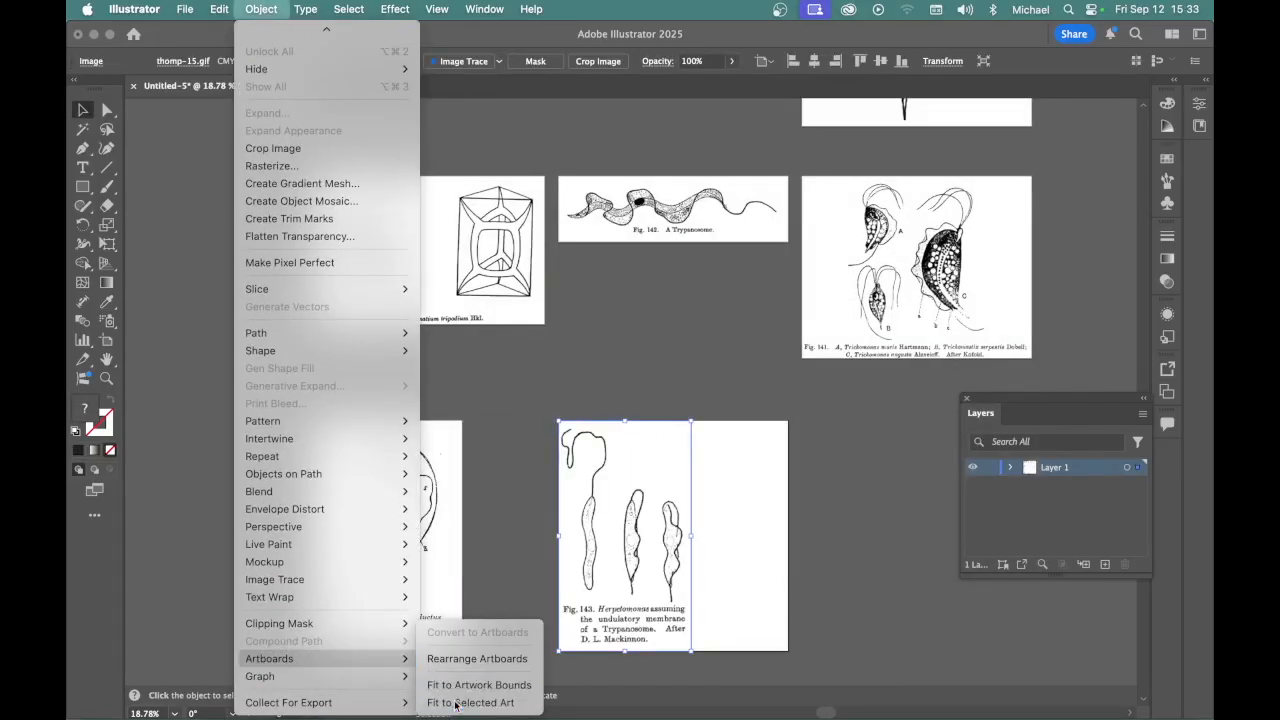
left_click(471, 699)
left_click(654, 397)
key("super+alt+0")
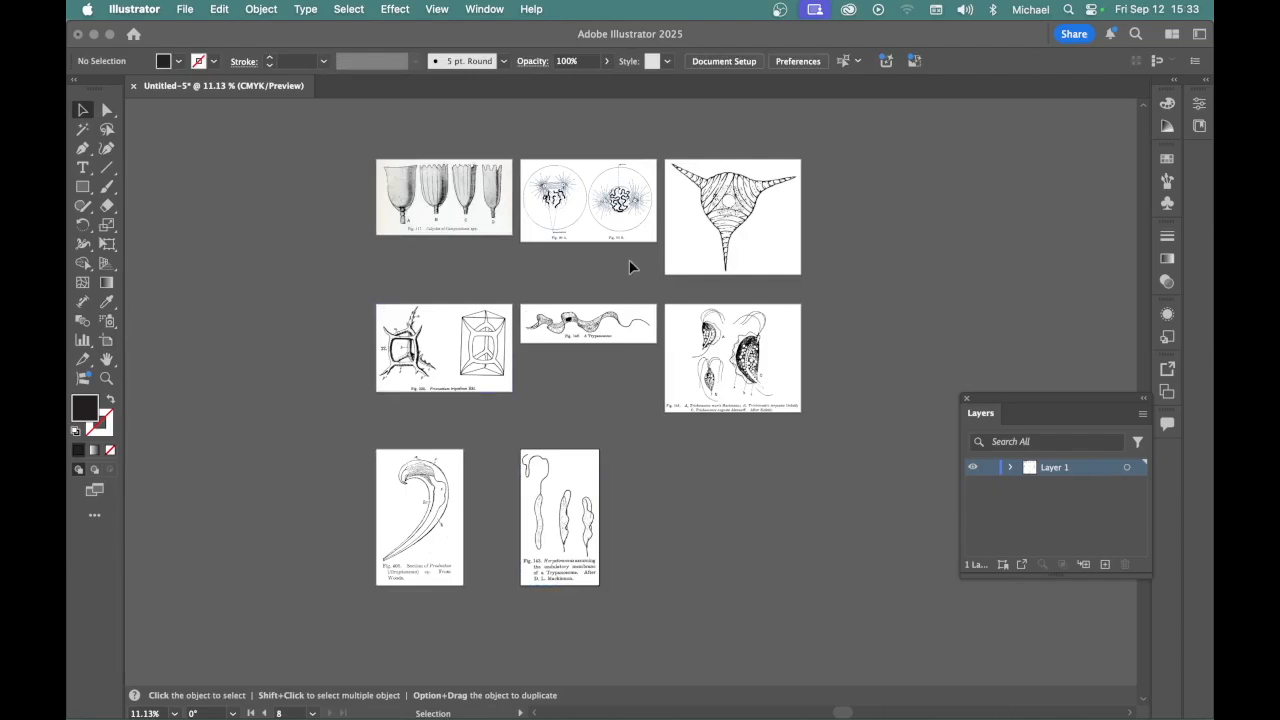
Shift artboards 3 and 2 with their images to the right to widen the gaps in the top row, artboard 2 to X 1620 px
key("space")
left_click_drag(617, 248, 696, 290)
left_click_drag(583, 178, 590, 202)
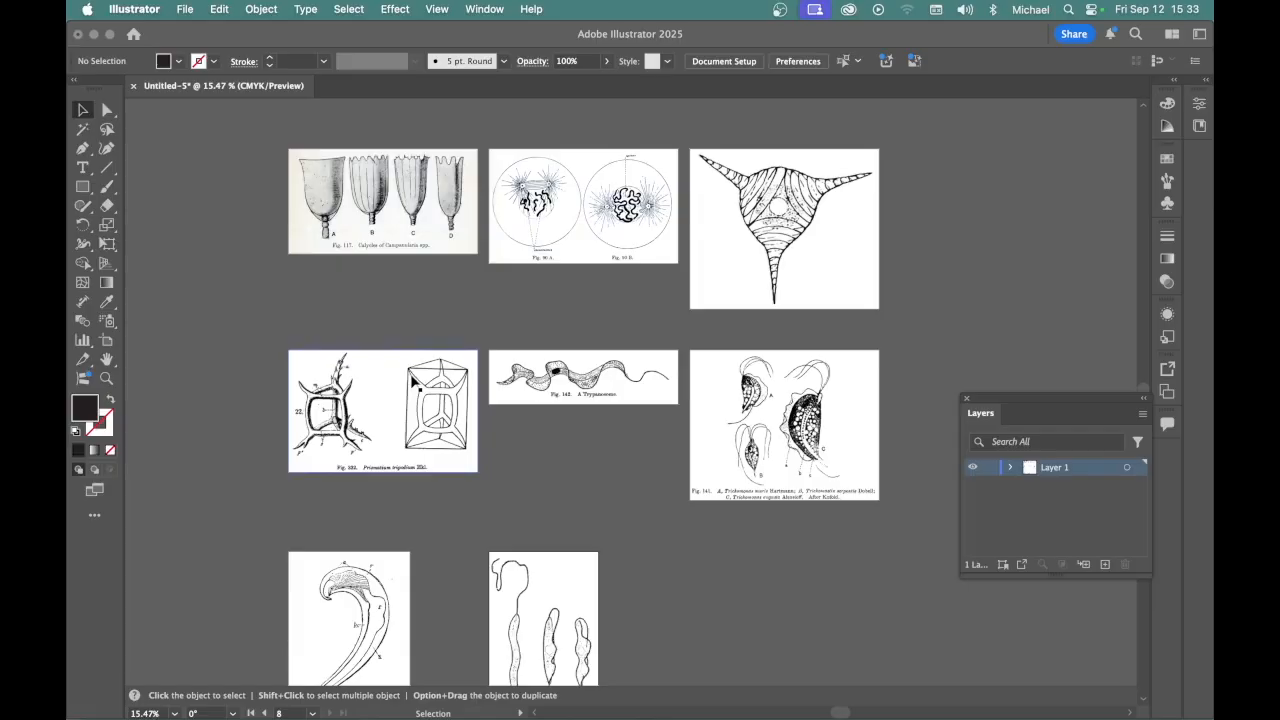
left_click(107, 341)
left_click(384, 228)
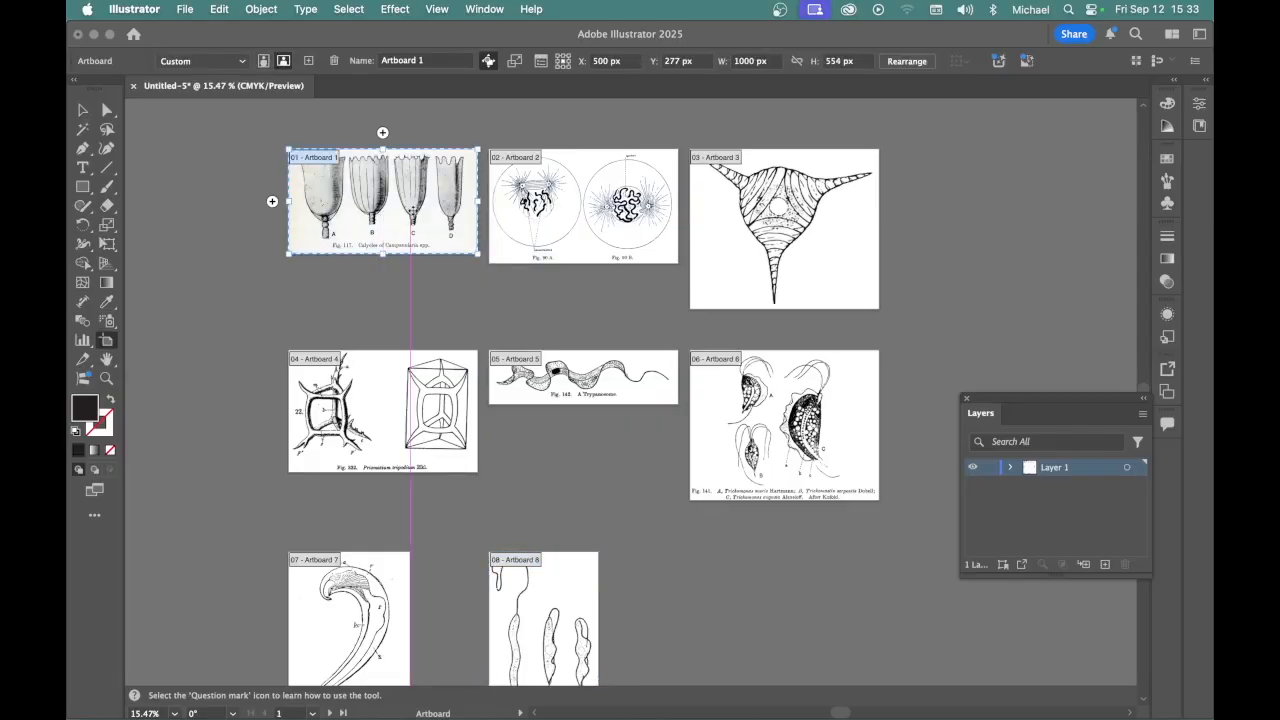
left_click(742, 206)
left_click_drag(757, 207, 778, 208)
left_click_drag(570, 205, 584, 204)
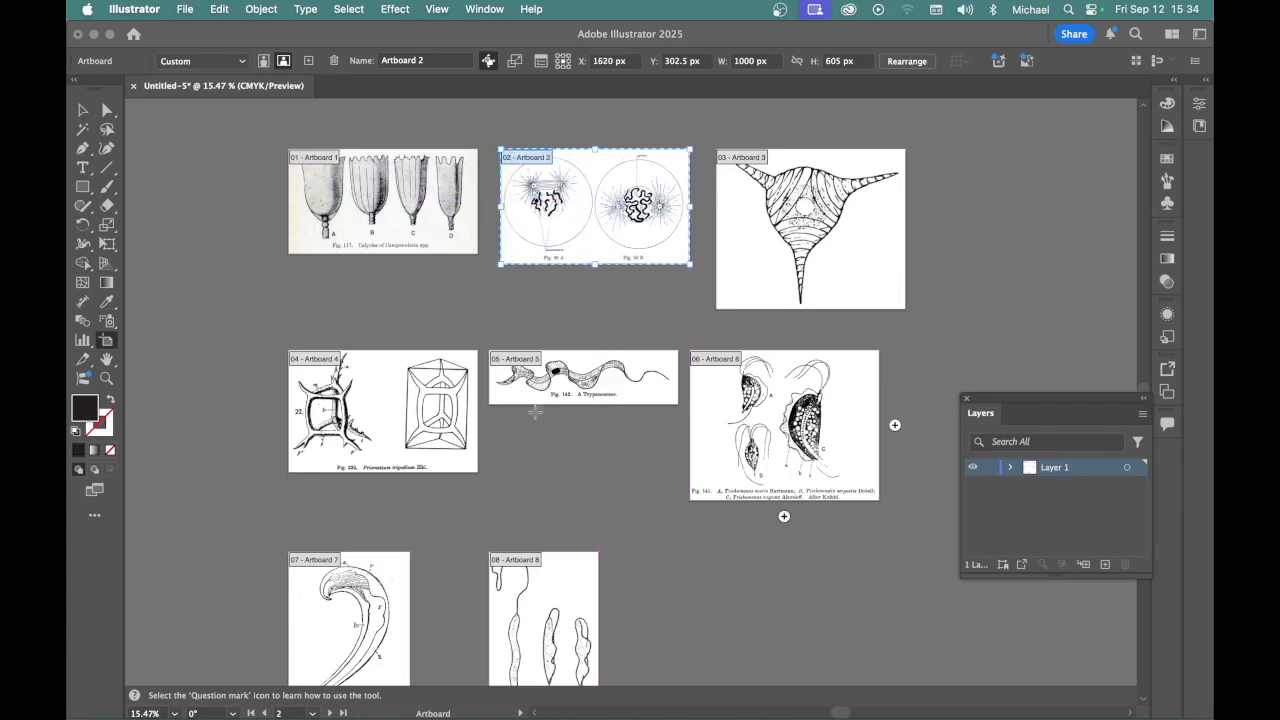
Move artboards 4 and 5 up closer to the top row, and artboard 6 up and right beneath artboard 3
left_click(395, 412)
left_click_drag(395, 412, 391, 350)
left_click_drag(584, 380, 583, 335)
left_click_drag(757, 439, 783, 425)
Move artboard 7 up beneath artboard 4, and artboard 8 beneath artboard 5 at X 1620 px and Y about 1933 px
left_click_drag(365, 634, 370, 531)
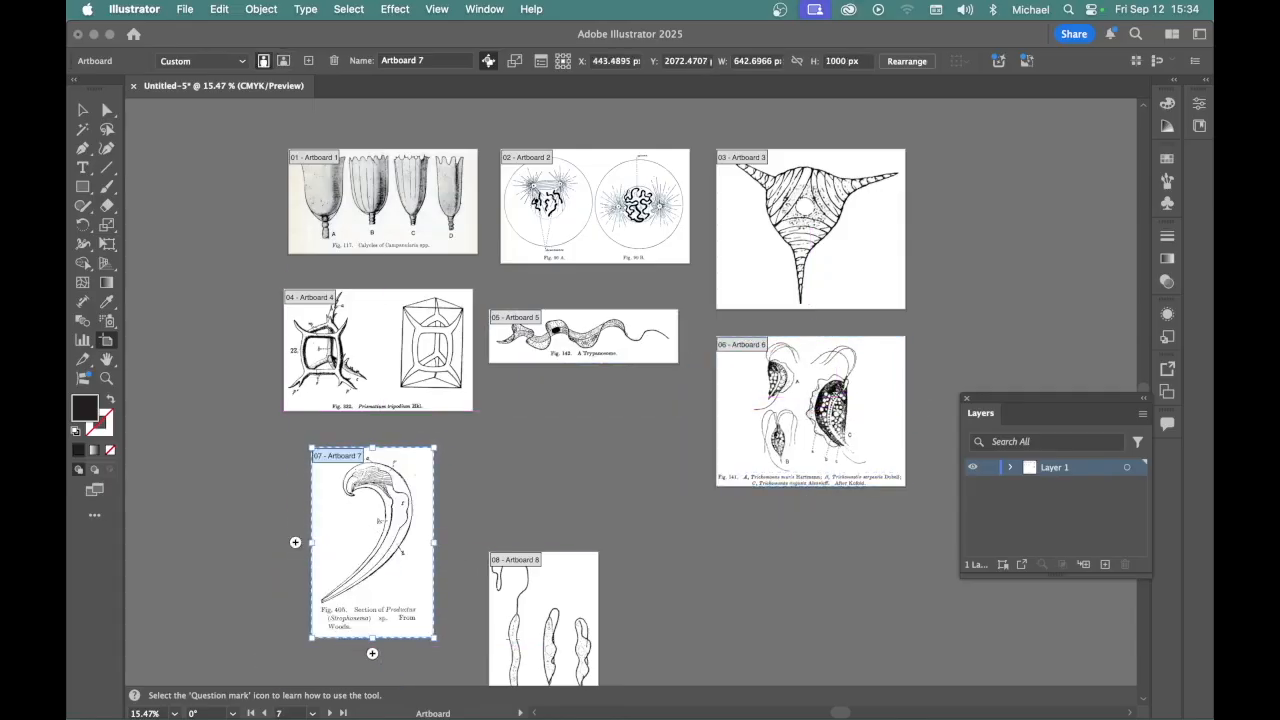
left_click(543, 627)
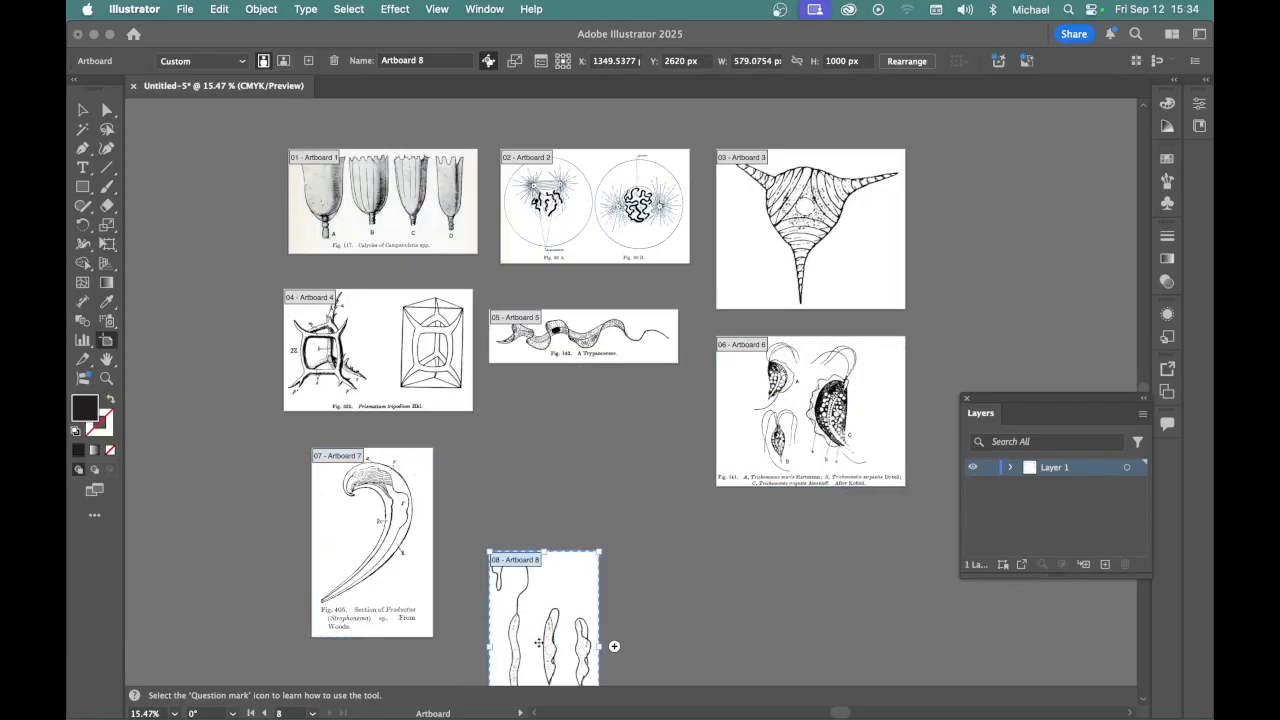
left_click_drag(537, 645, 587, 518)
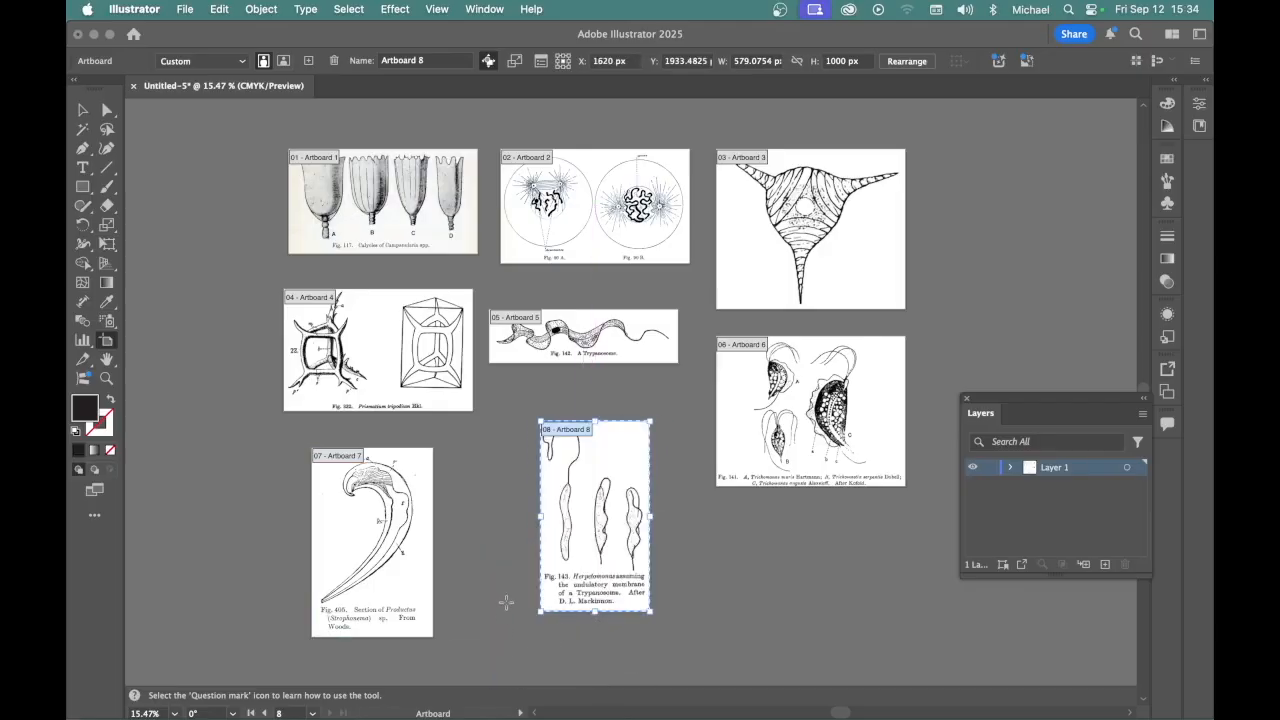
key("v")
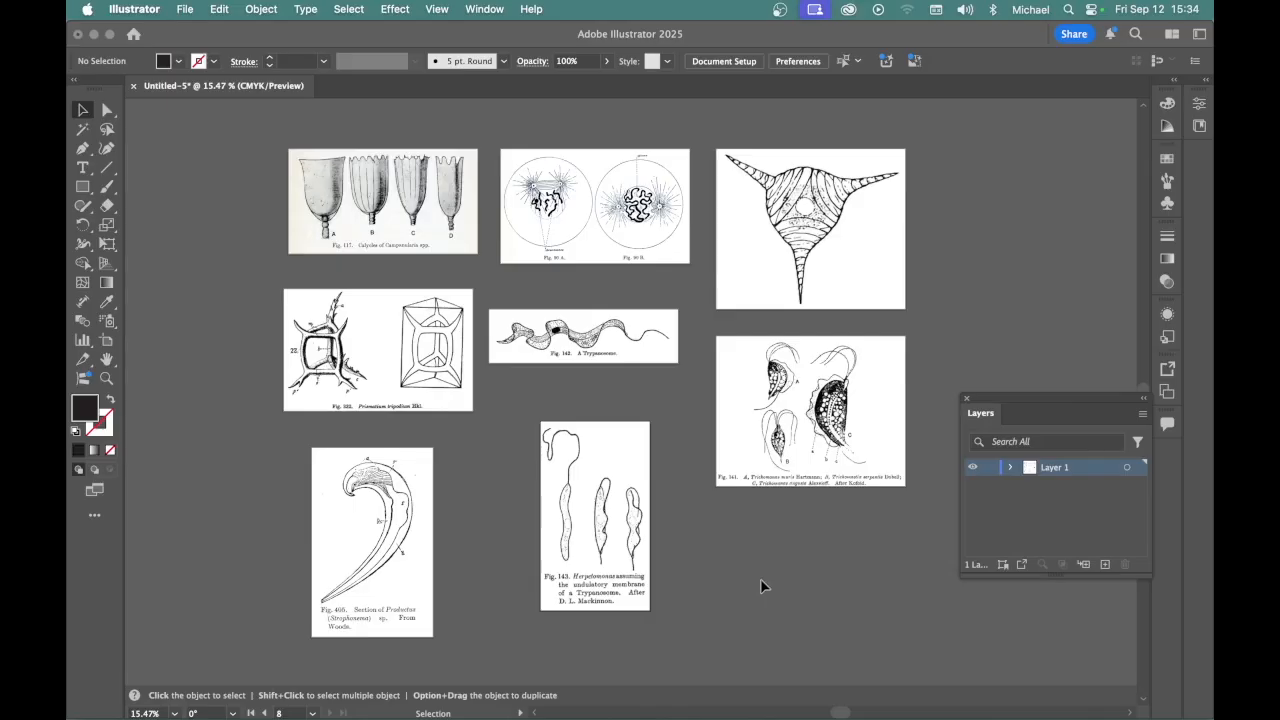
Rename Layer 1 as Reference Images
double_click(1059, 478)
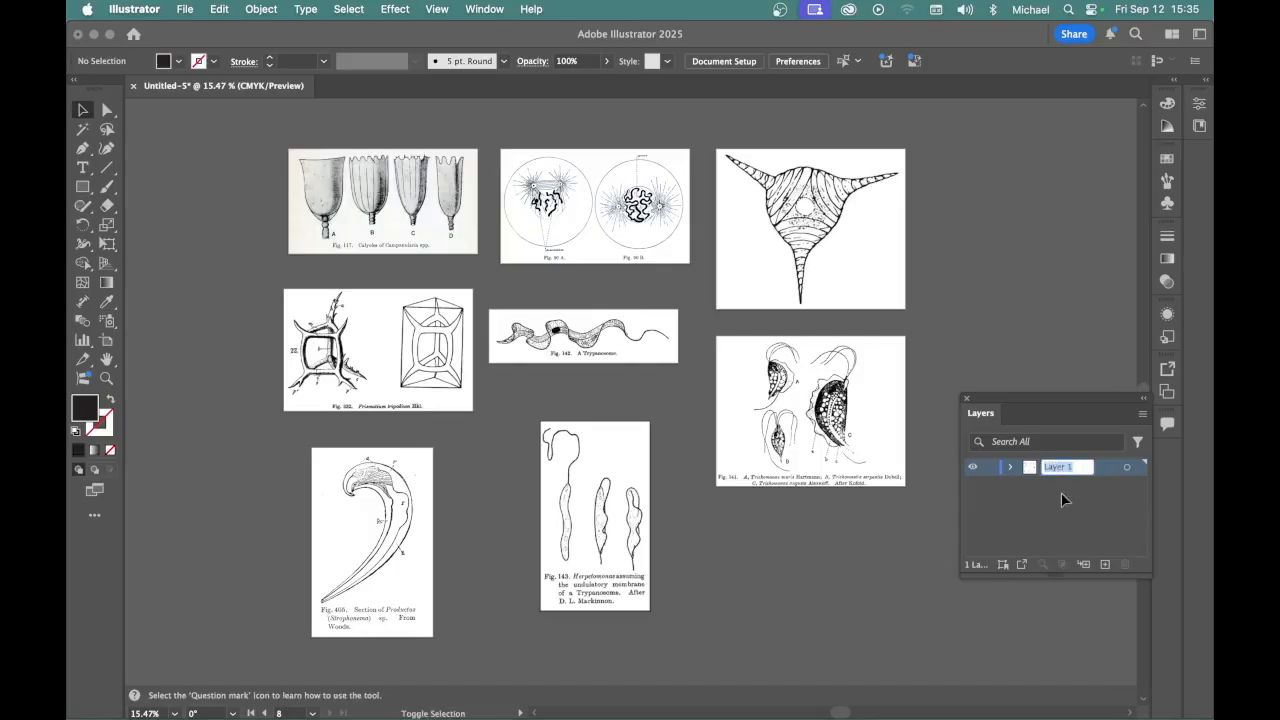
type("Reference")
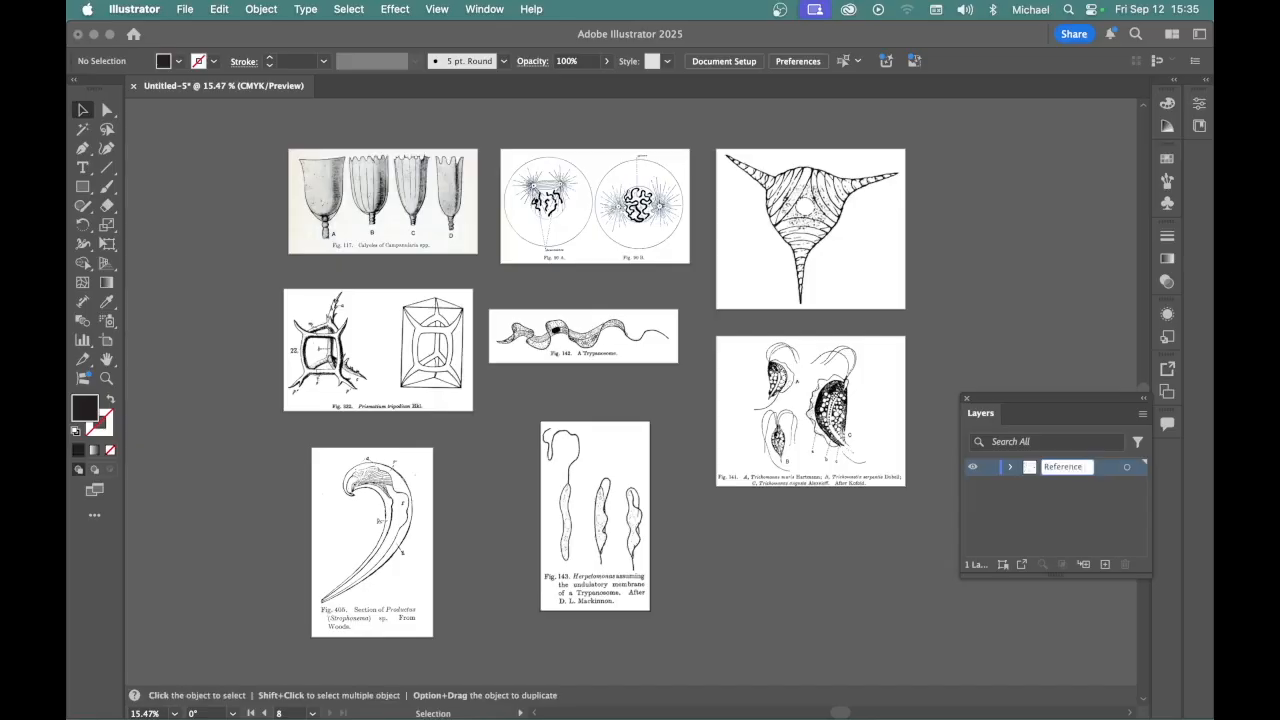
type(" 1mages")
left_click(1076, 553)
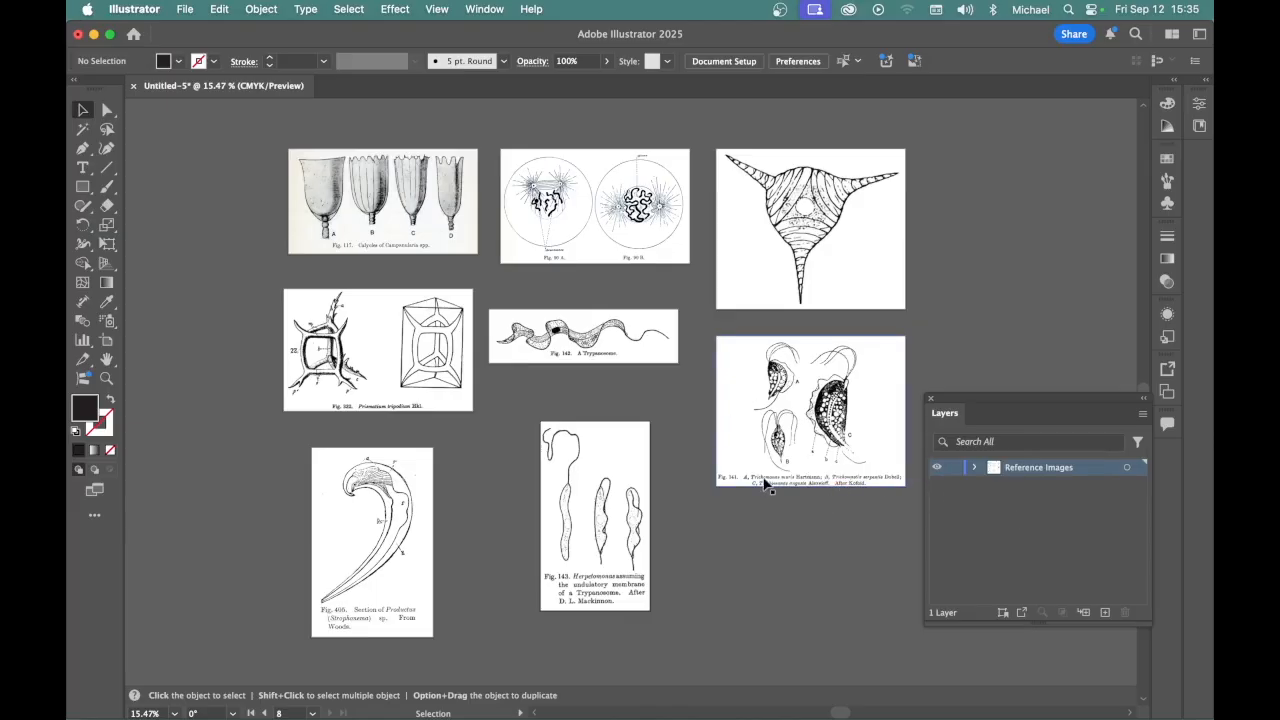
Turn on image dimming at 50% for the Reference Images layer
double_click(1092, 467)
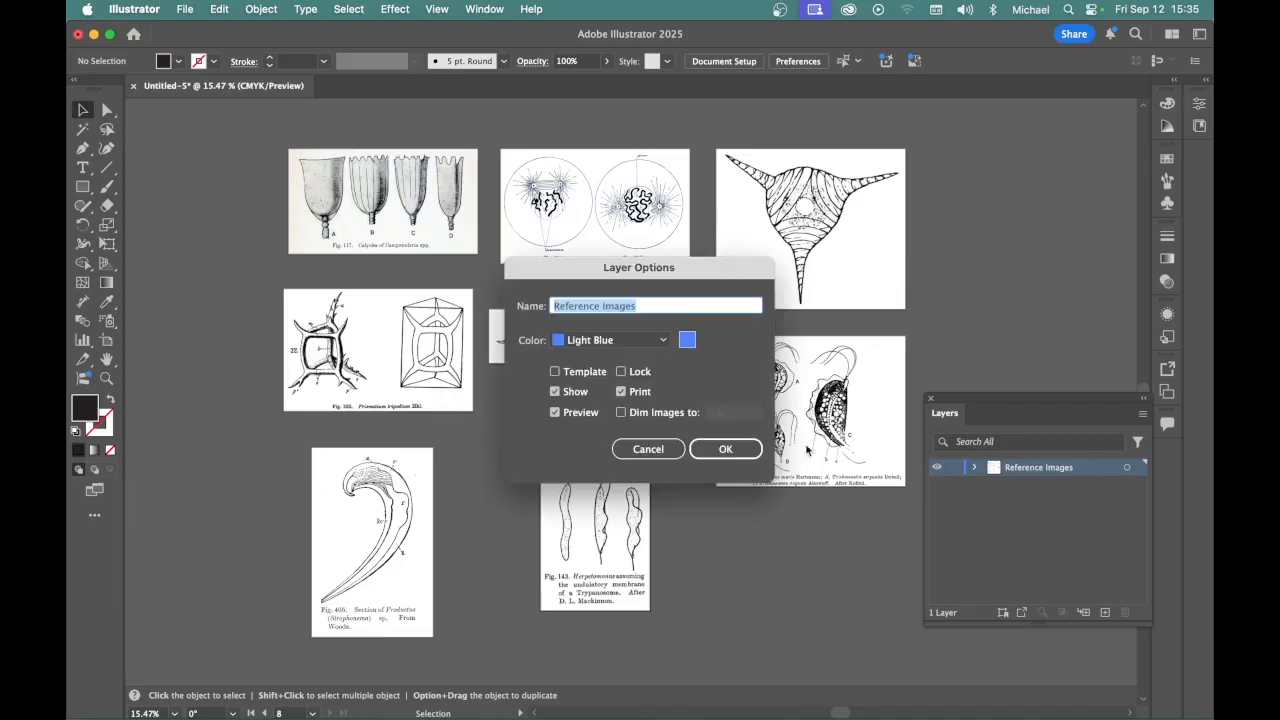
left_click(620, 413)
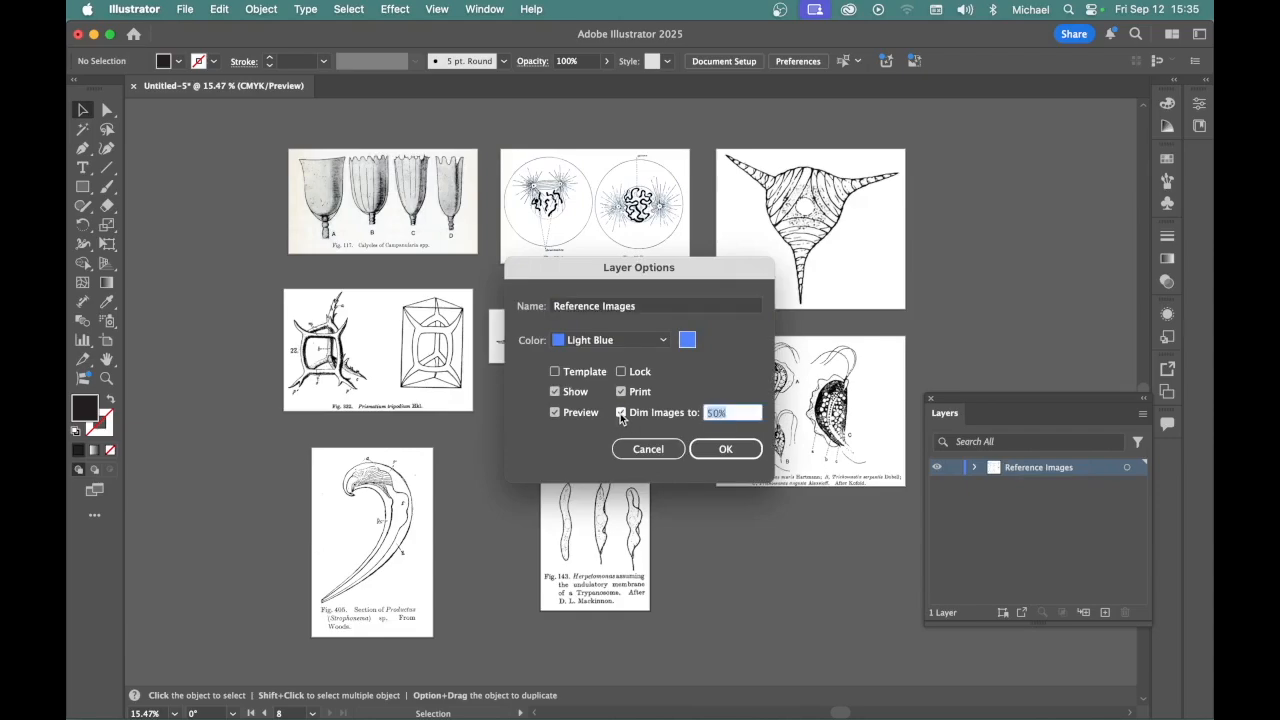
left_click(719, 449)
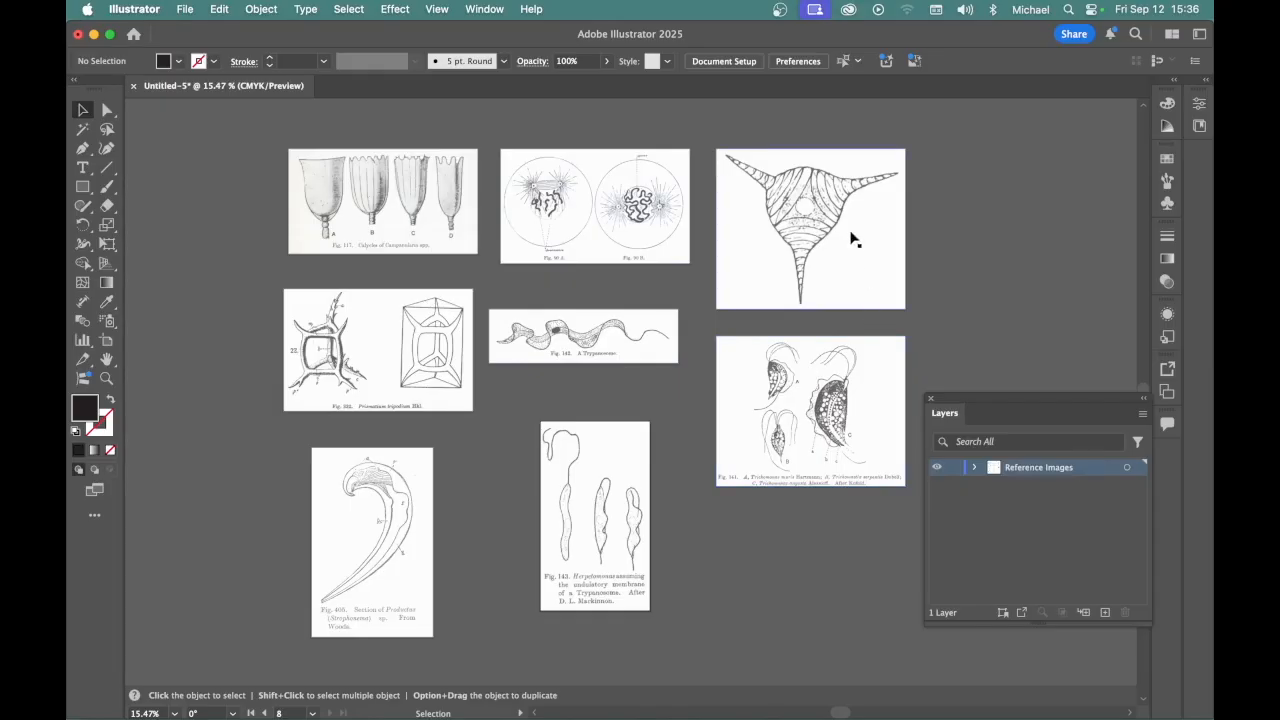
Set the Reference Images layer's image dimming to 30%
double_click(1097, 469)
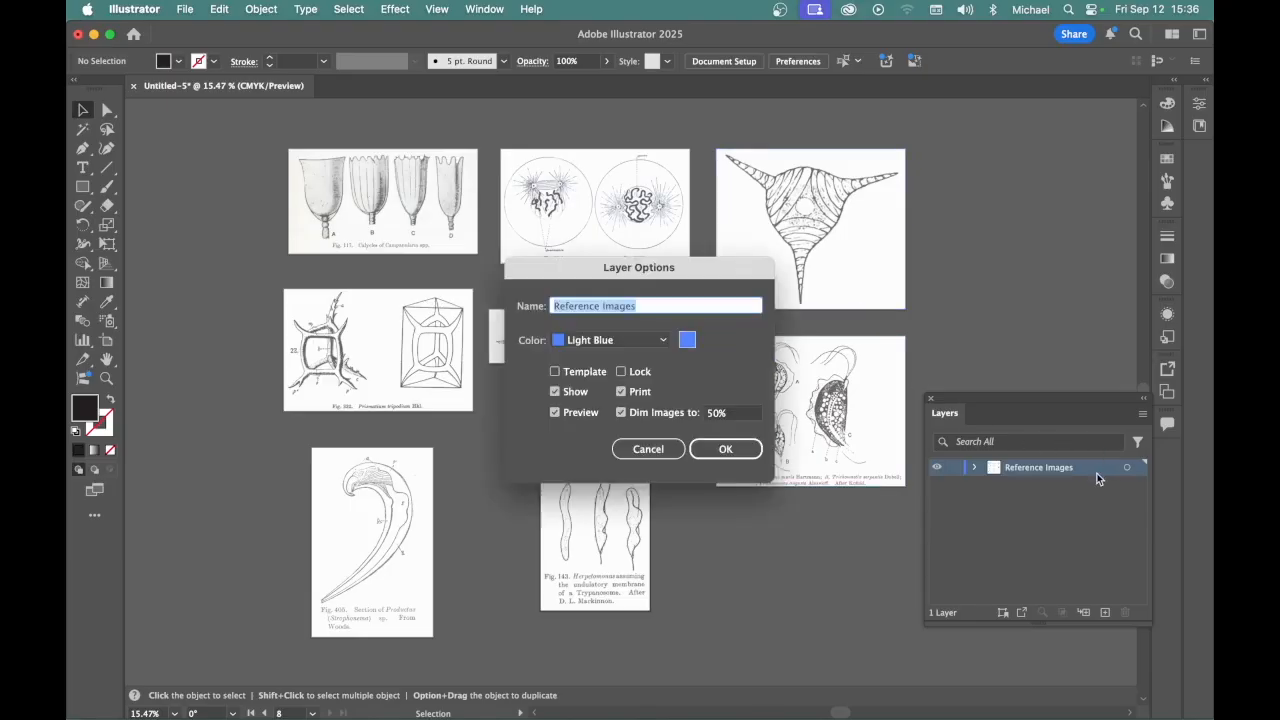
left_click(716, 414)
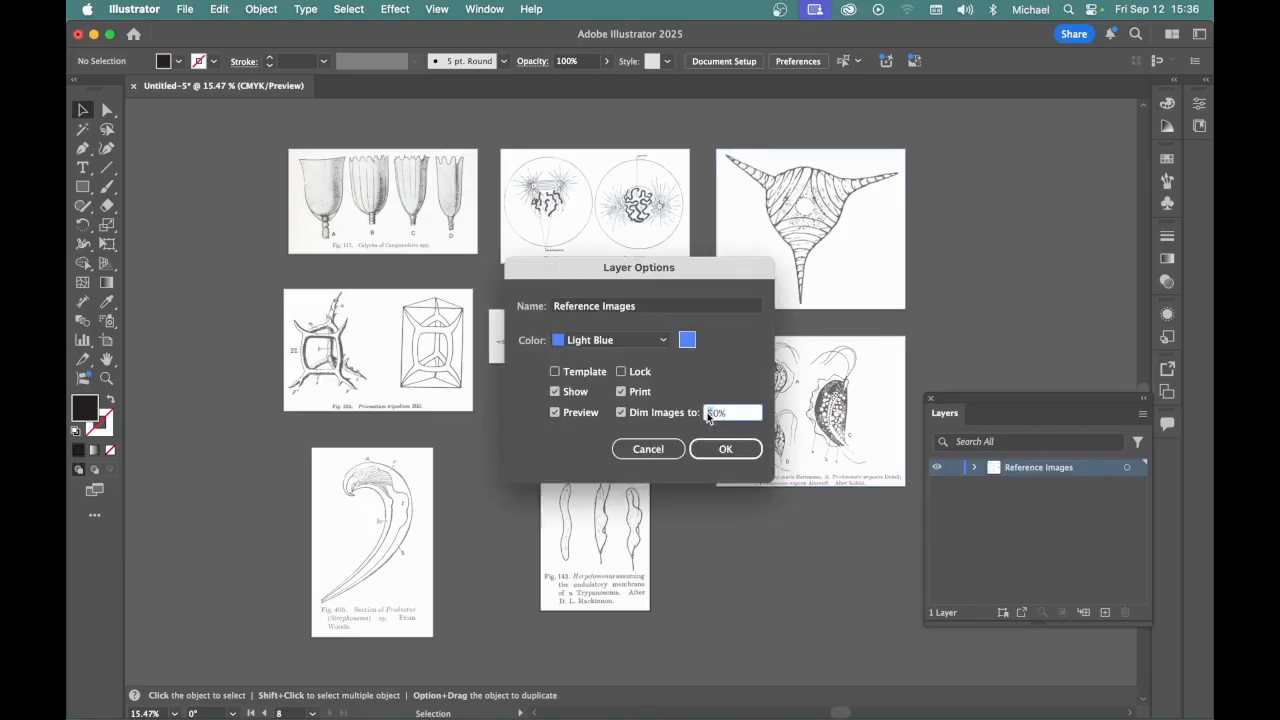
type("3")
left_click(727, 448)
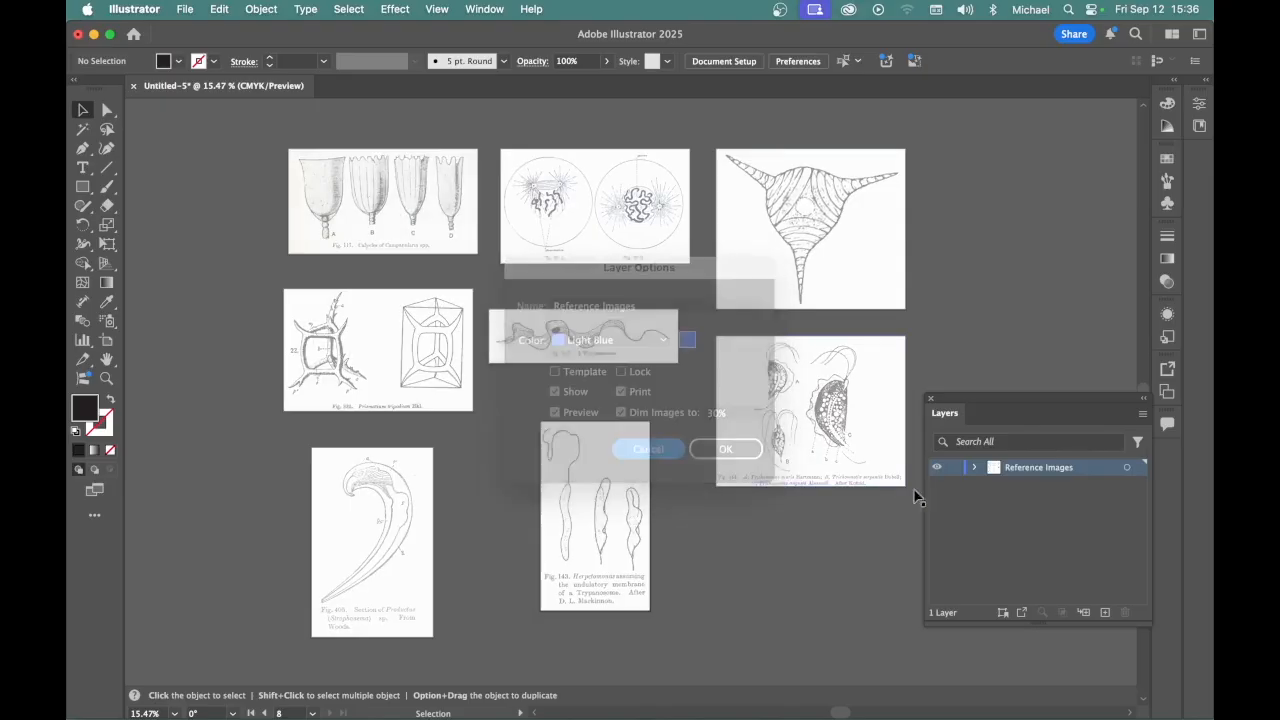
double_click(1097, 472)
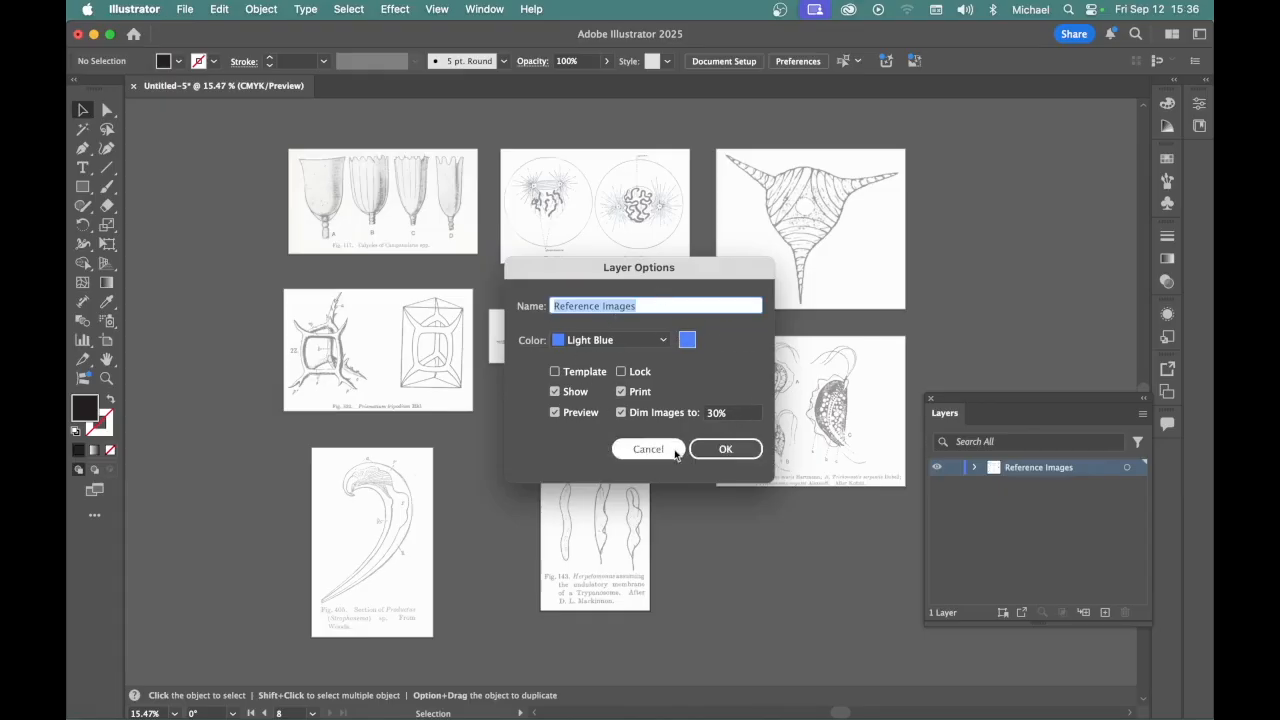
left_click(726, 449)
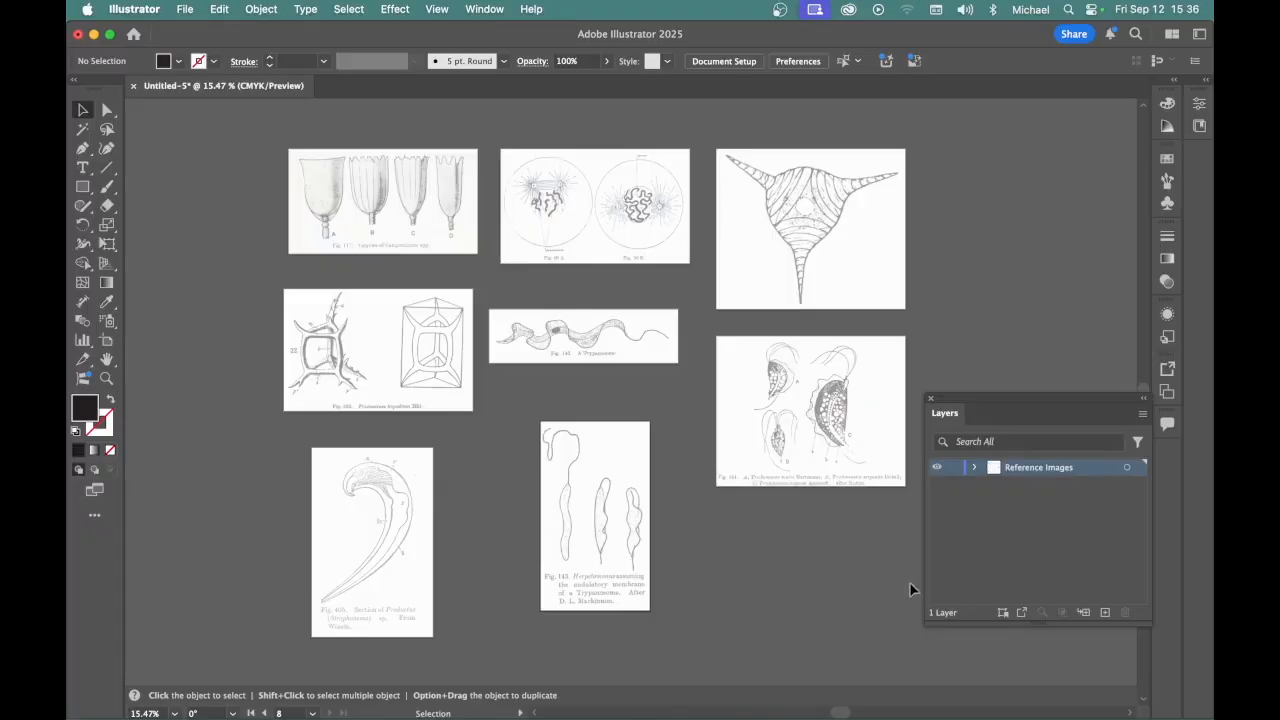
Lock the Reference Images layer, then move the layer list higher and make it taller
left_click(953, 467)
left_click_drag(1004, 402, 976, 274)
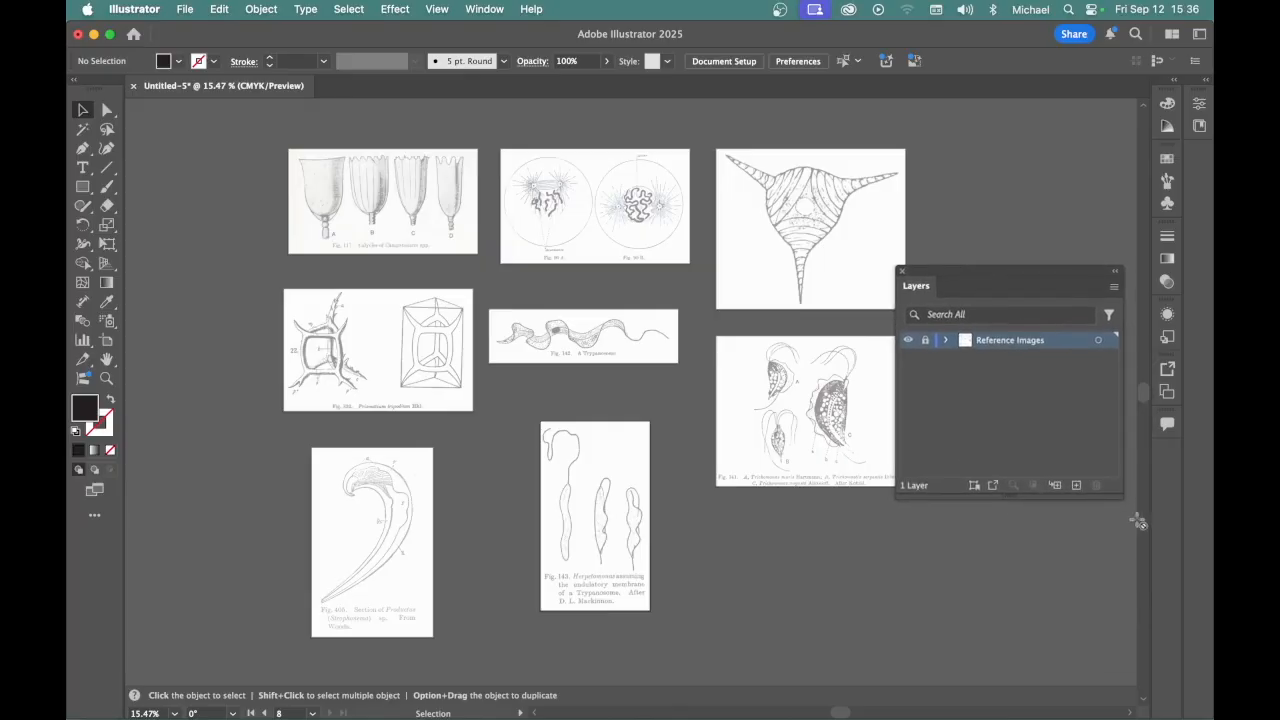
left_click_drag(1117, 498, 1117, 562)
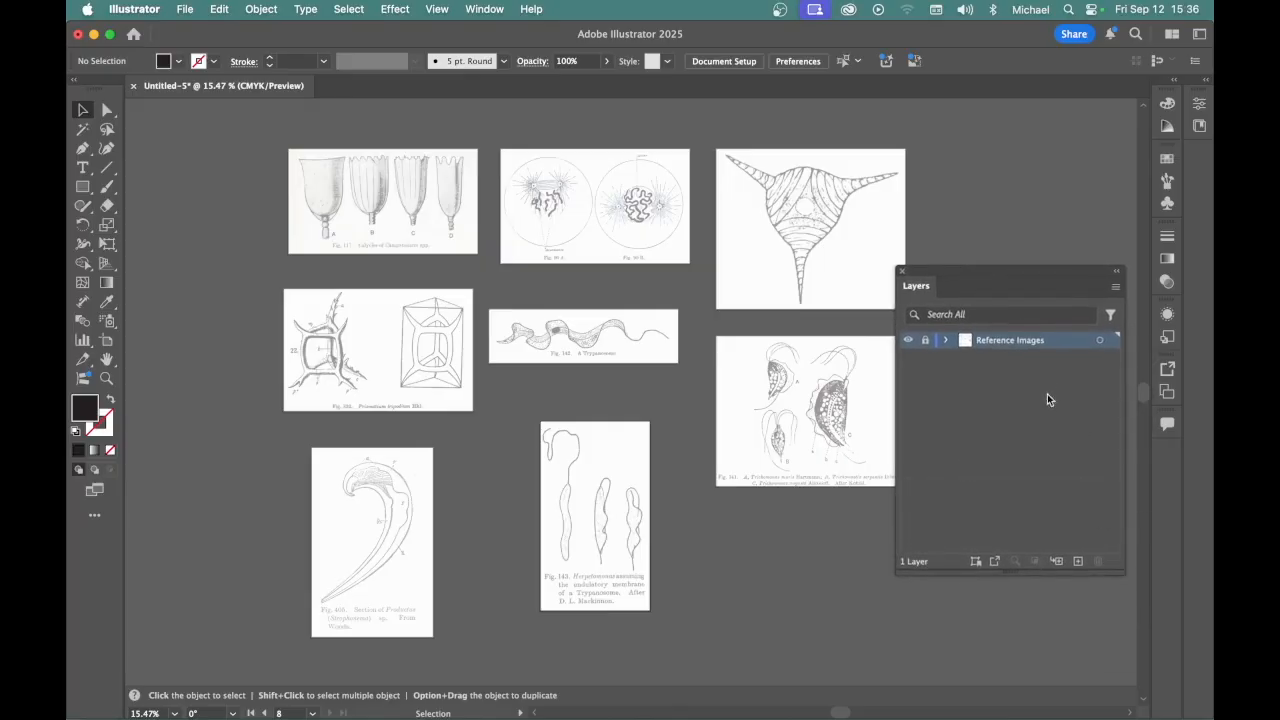
Add eight new layers above the Reference Images layer
left_click(1077, 561)
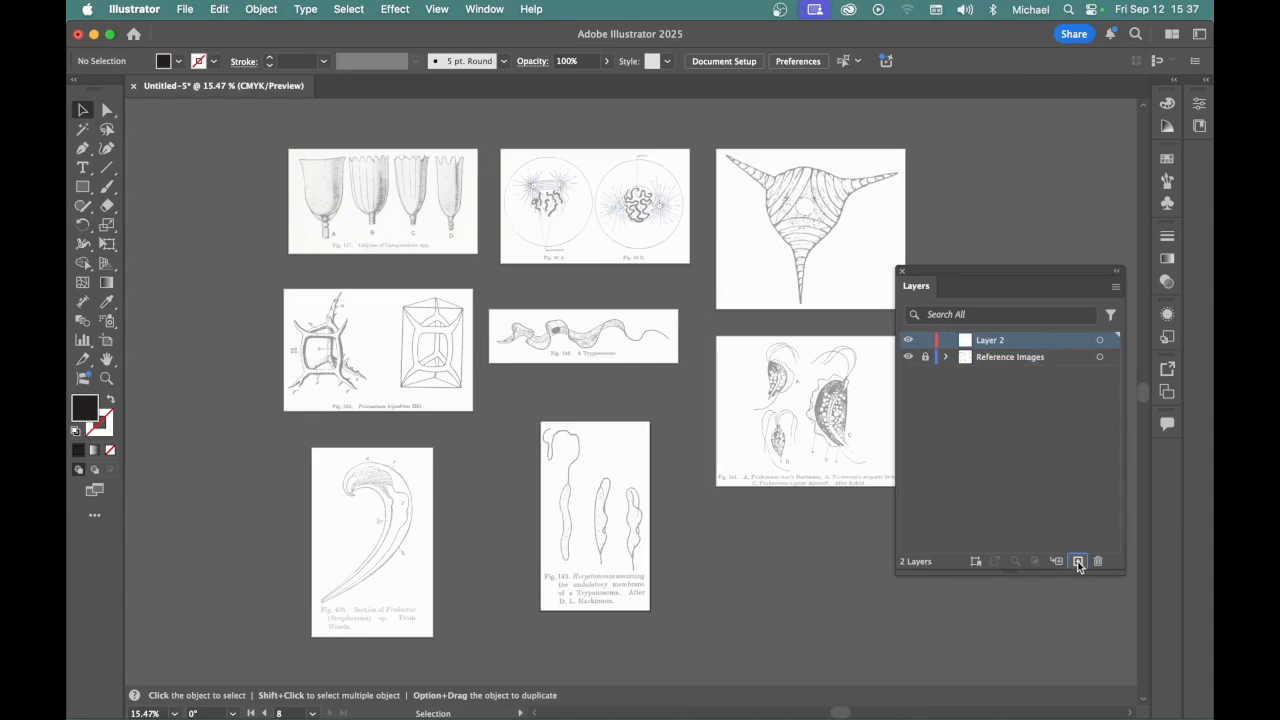
left_click(1078, 562)
left_click(1078, 562)
left_click(1078, 562)
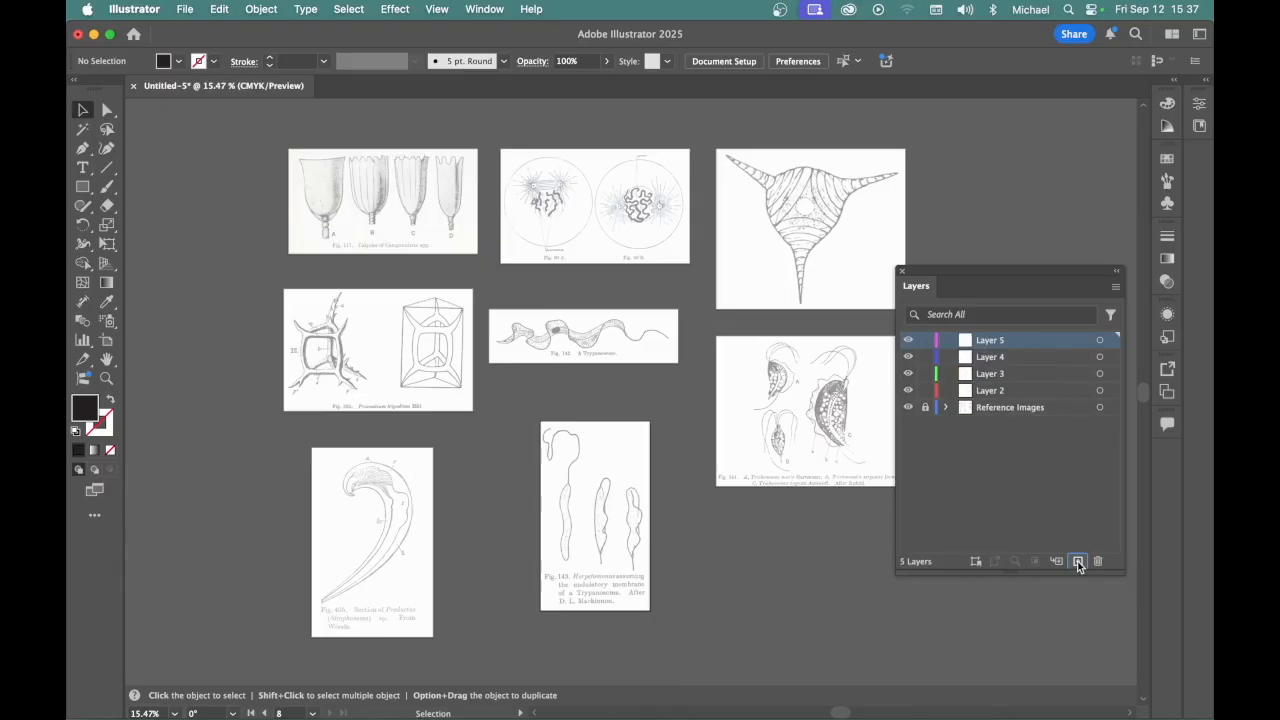
left_click(1078, 562)
left_click(1078, 562)
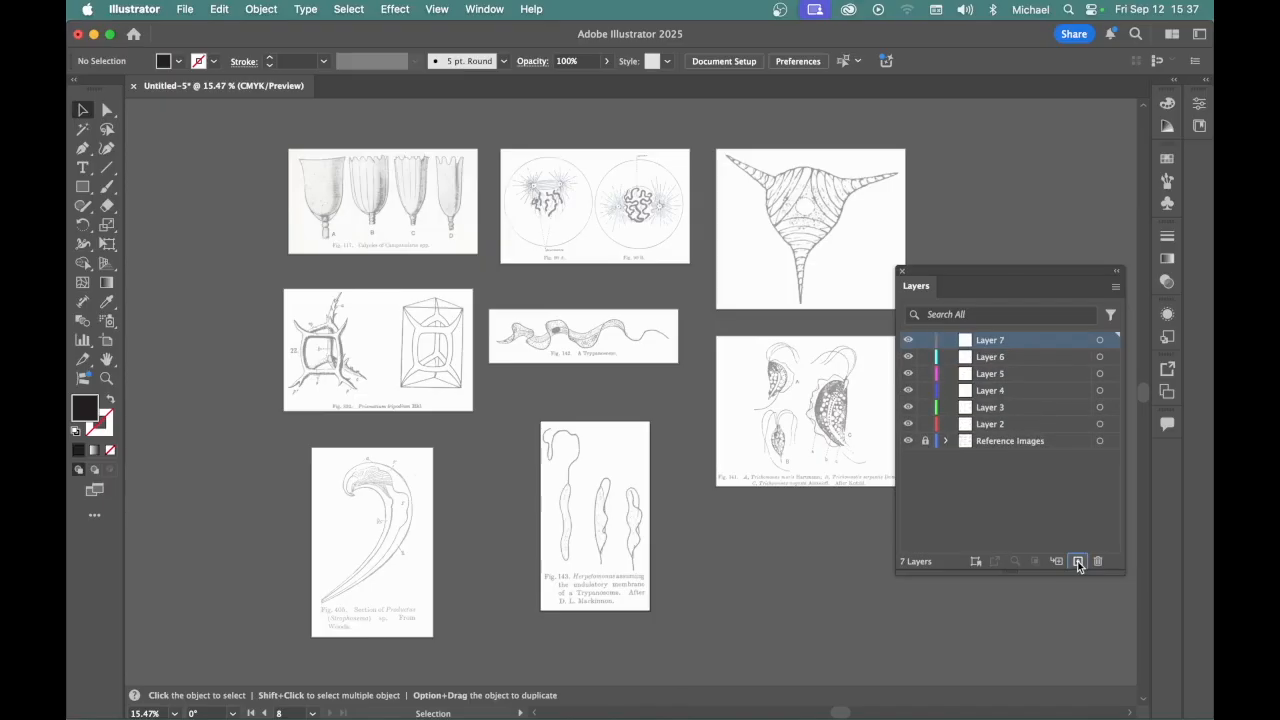
left_click(1078, 562)
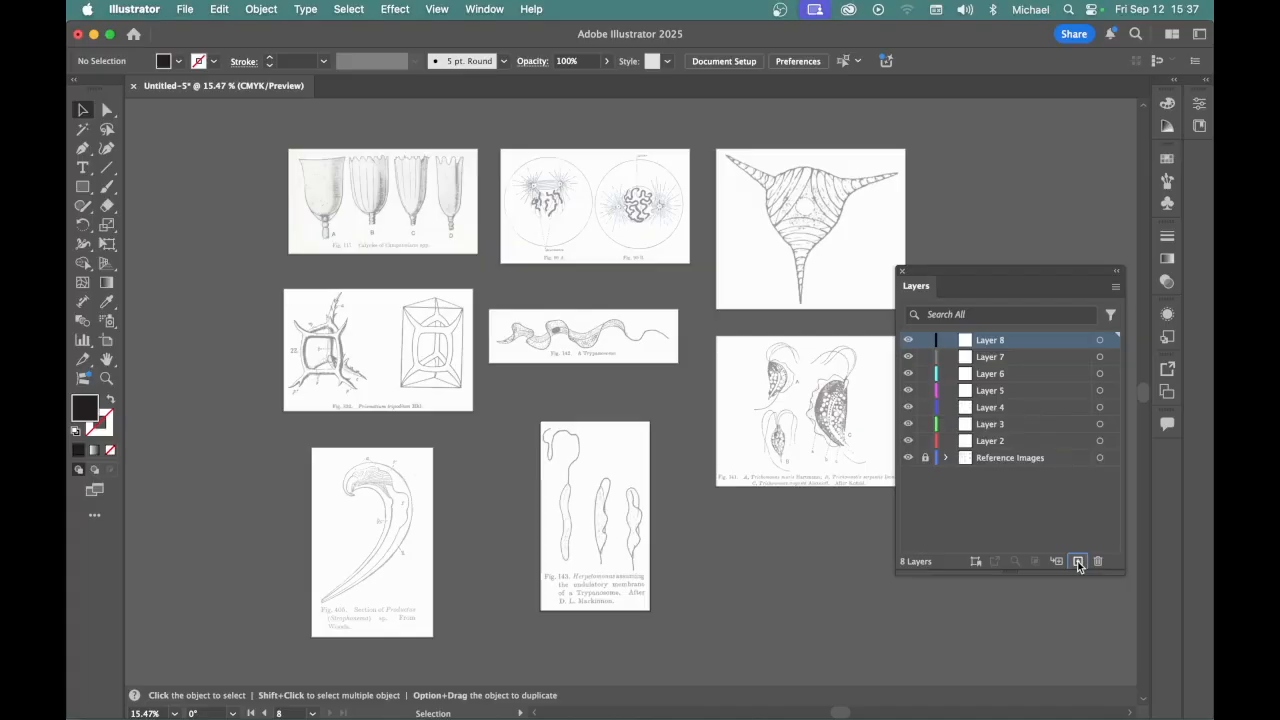
left_click(1078, 562)
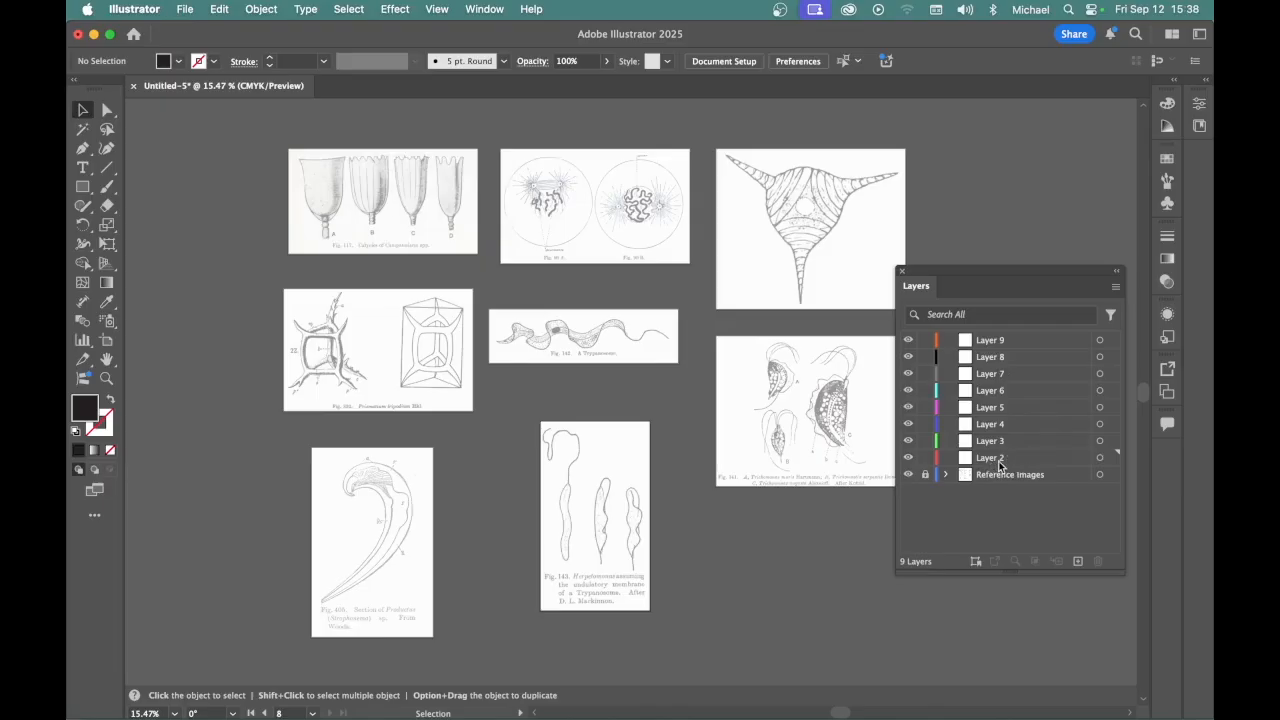
Move Layer 9 down the layer order to sit directly above the Reference Images layer
left_click(989, 357)
left_click_drag(989, 358, 1003, 466)
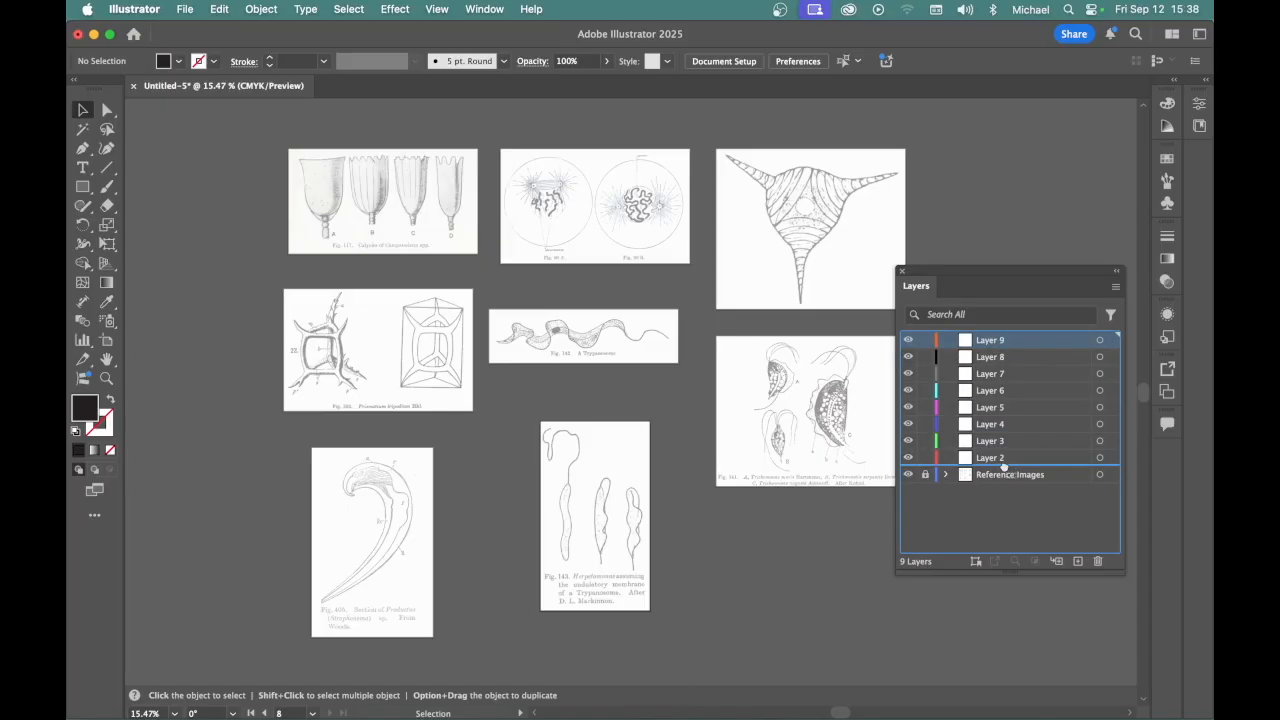
left_click_drag(1003, 466, 1006, 471)
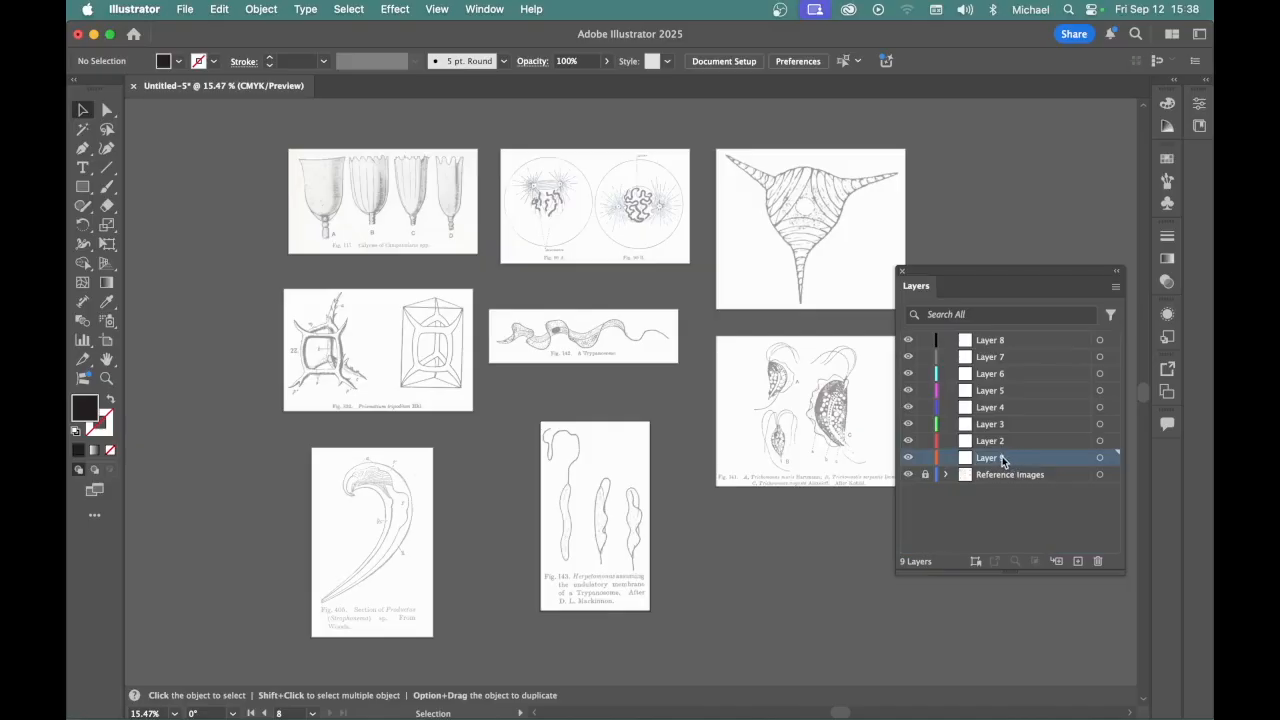
Rename the layer directly above Reference Images as Layer 1
double_click(1004, 458)
left_click(1010, 458)
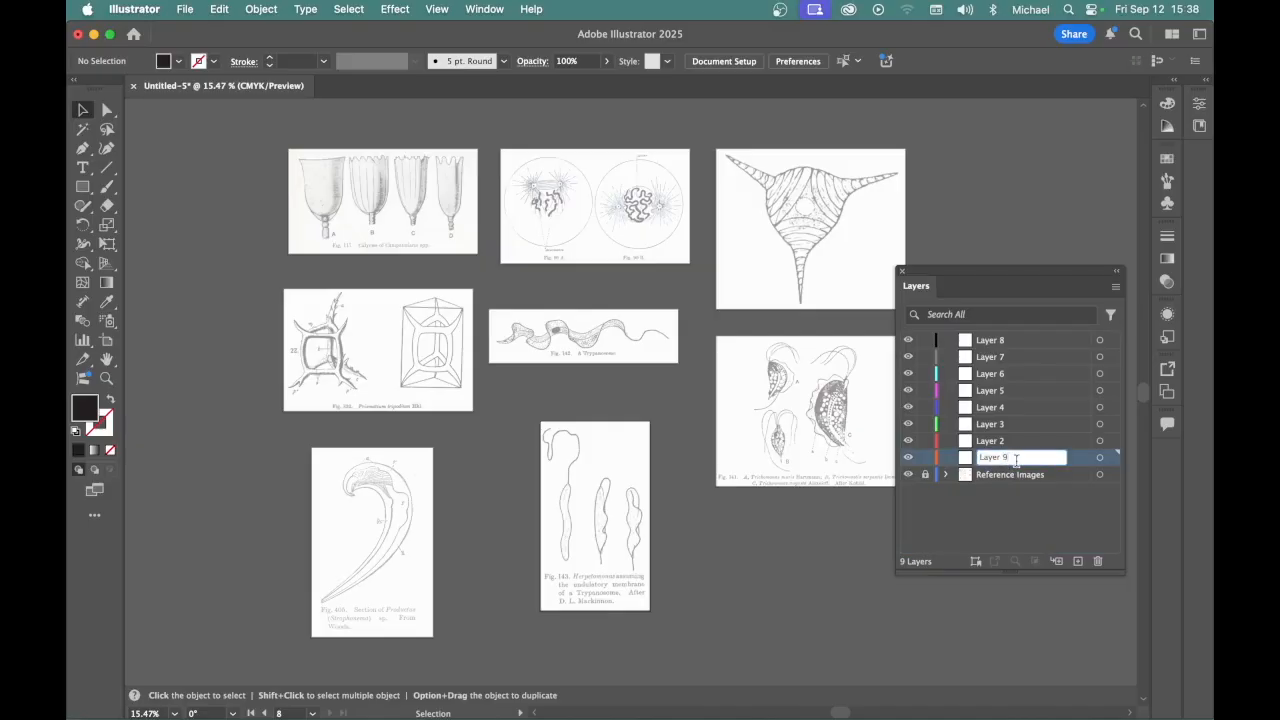
key("BackSpace")
type("1")
key("Return")
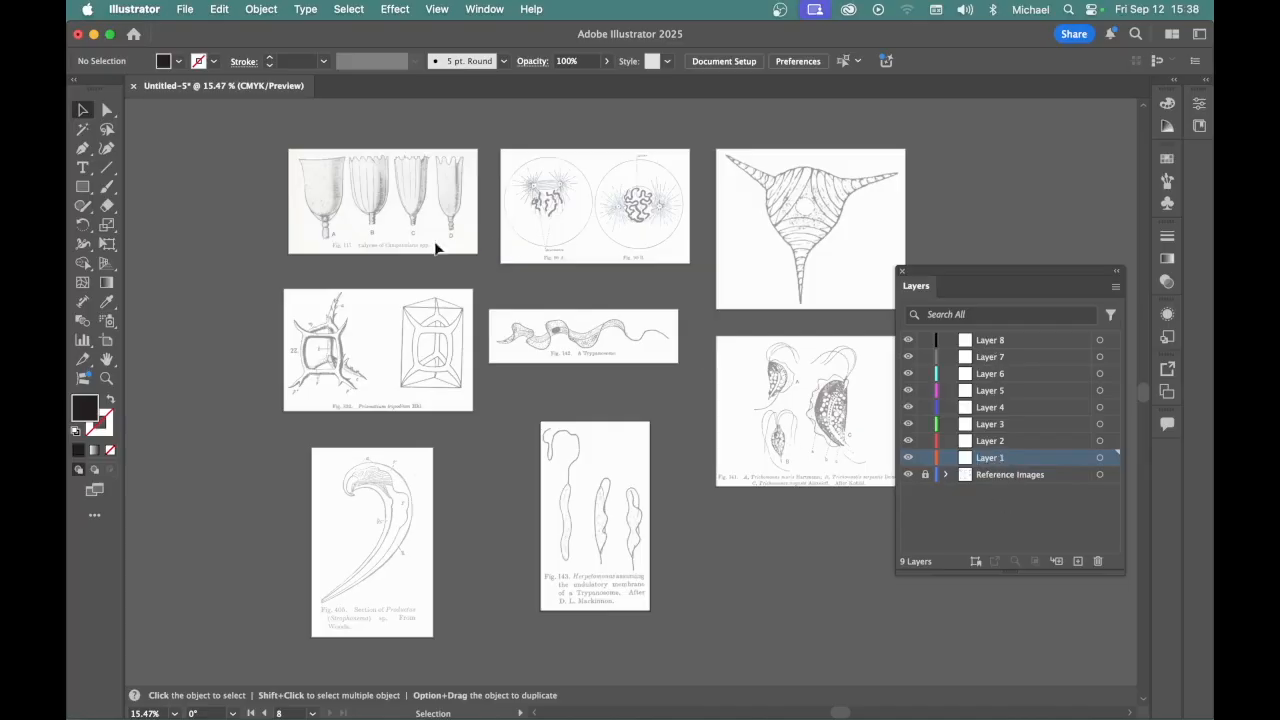
Lock Layers 2 through 8 for work on the first artboard's drawing in Layer 1
left_click_drag(330, 164, 372, 168)
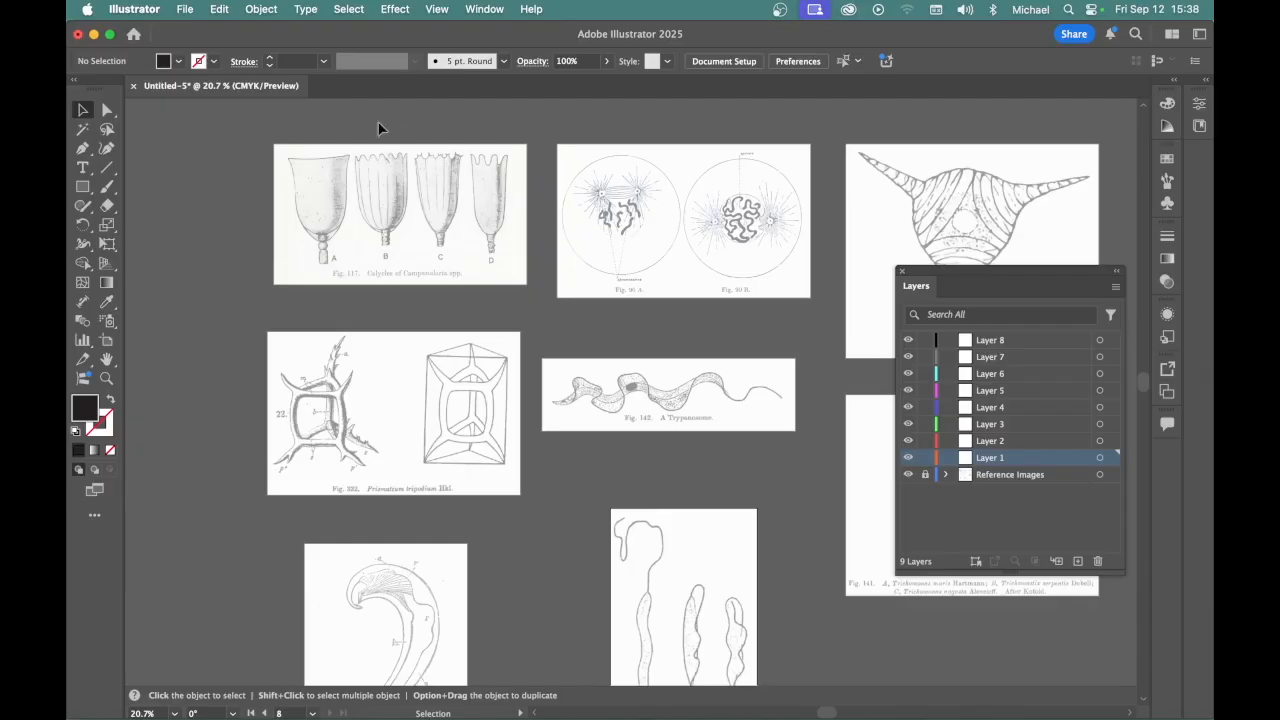
left_click_drag(279, 149, 417, 254)
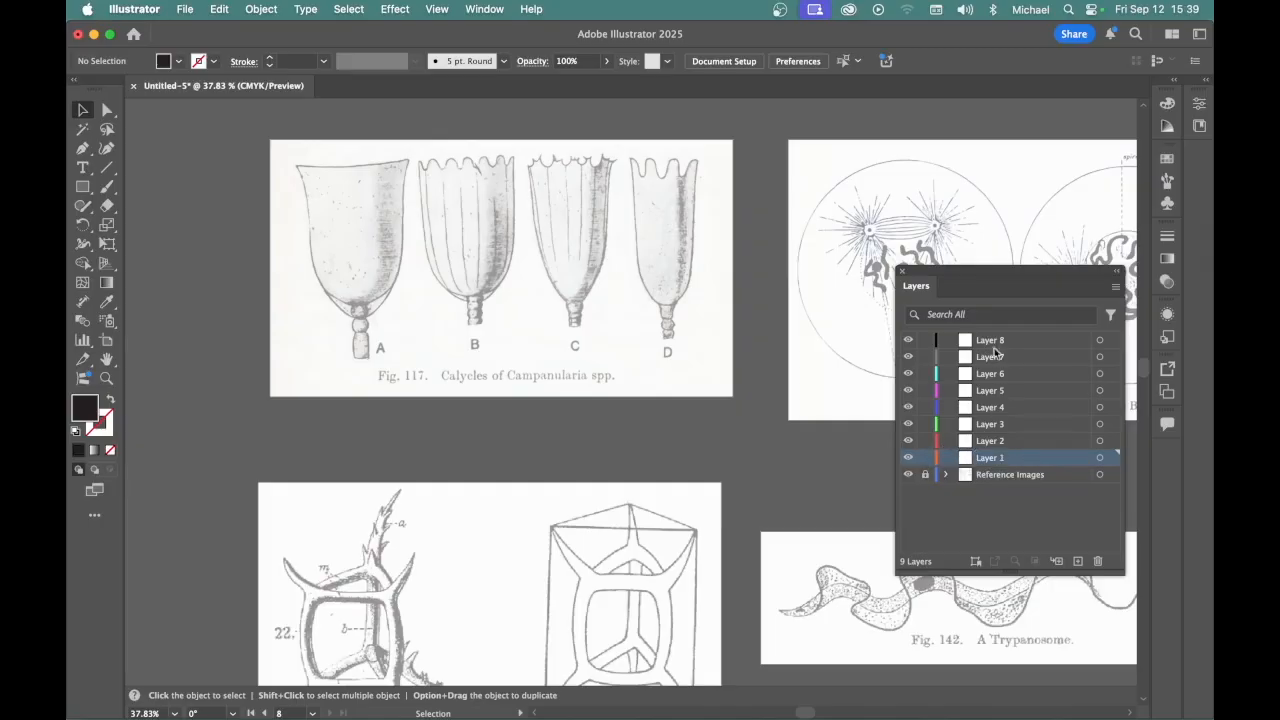
left_click(925, 441)
left_click_drag(927, 428, 925, 340)
Lock Layer 1, then unlock Layer 2 and make it the active layer for the second artboard
scroll(410, 349, "right", 8)
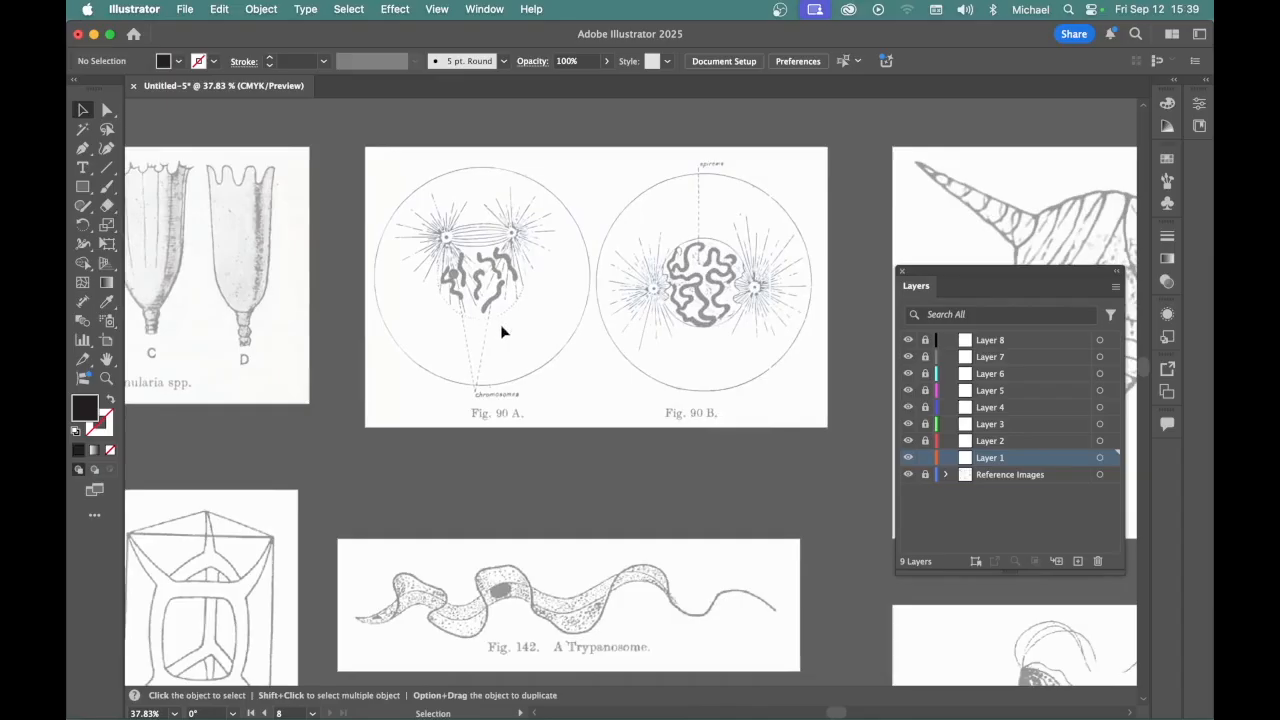
left_click(925, 441)
left_click(1043, 440)
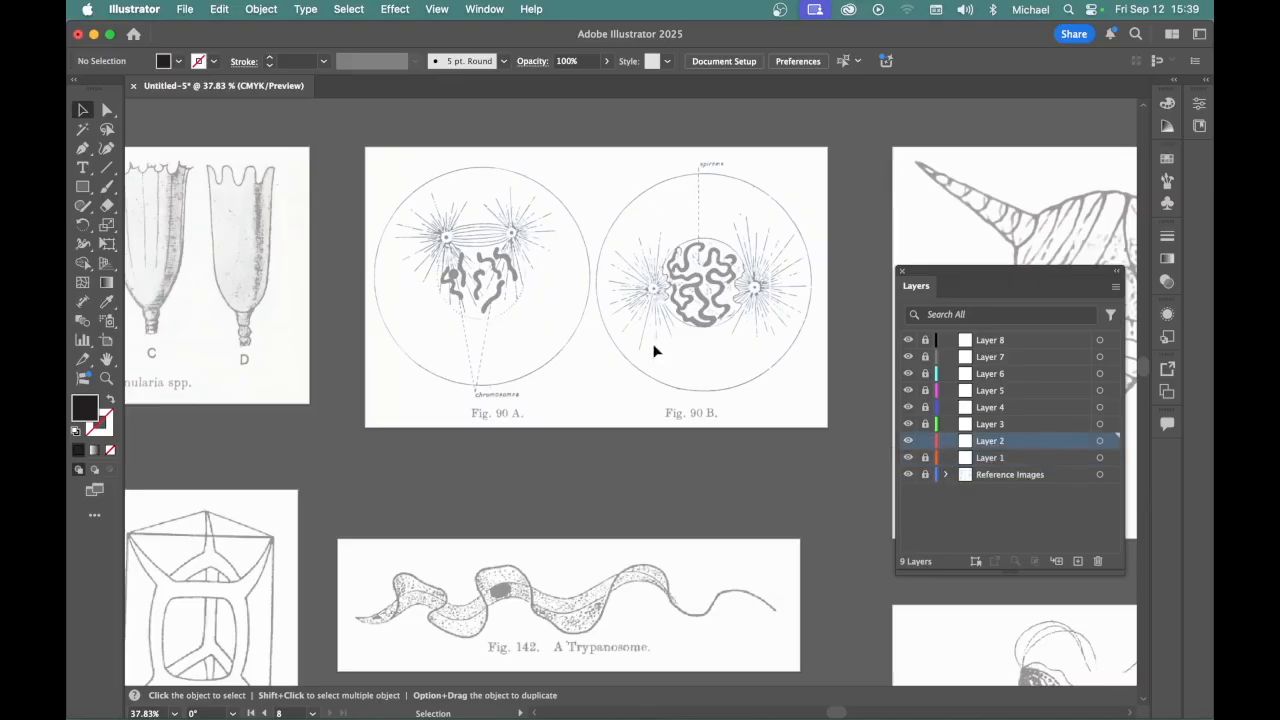
Lock Layer 2, then unlock Layer 3 and make it the active layer for the third artboard
scroll(580, 214, "right", 10)
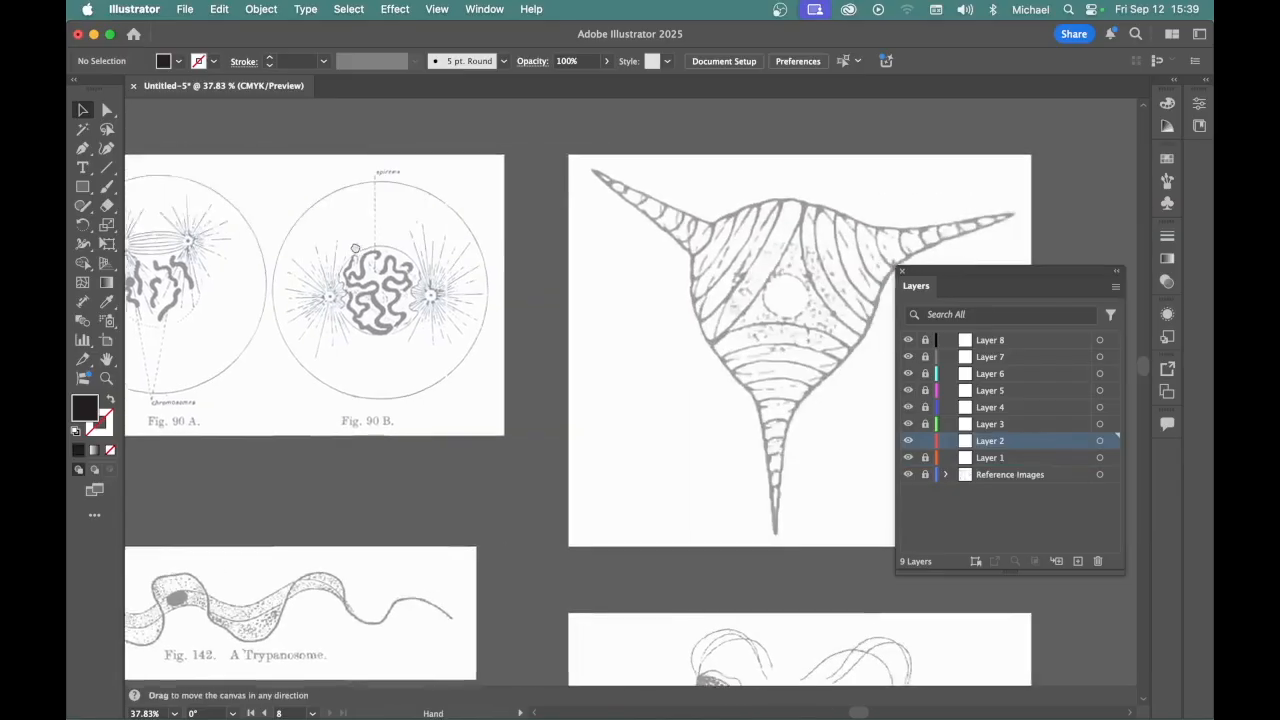
scroll(527, 295, "left", 3)
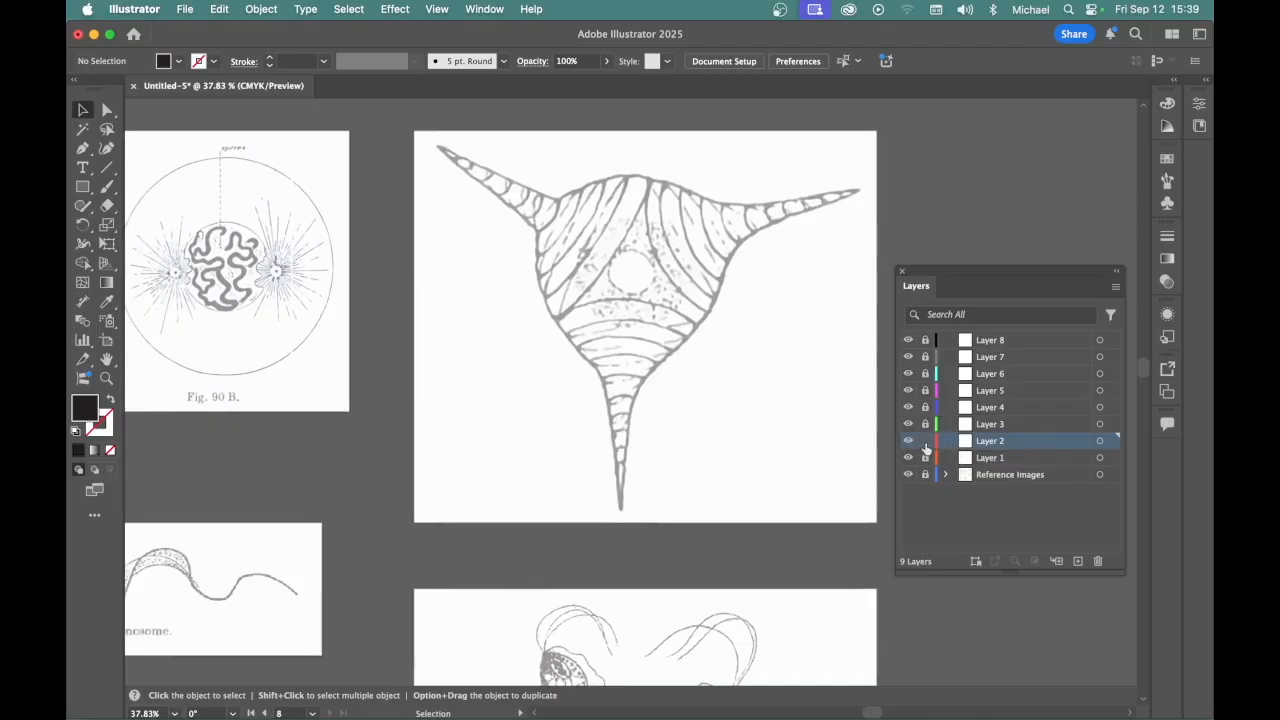
left_click(1043, 424)
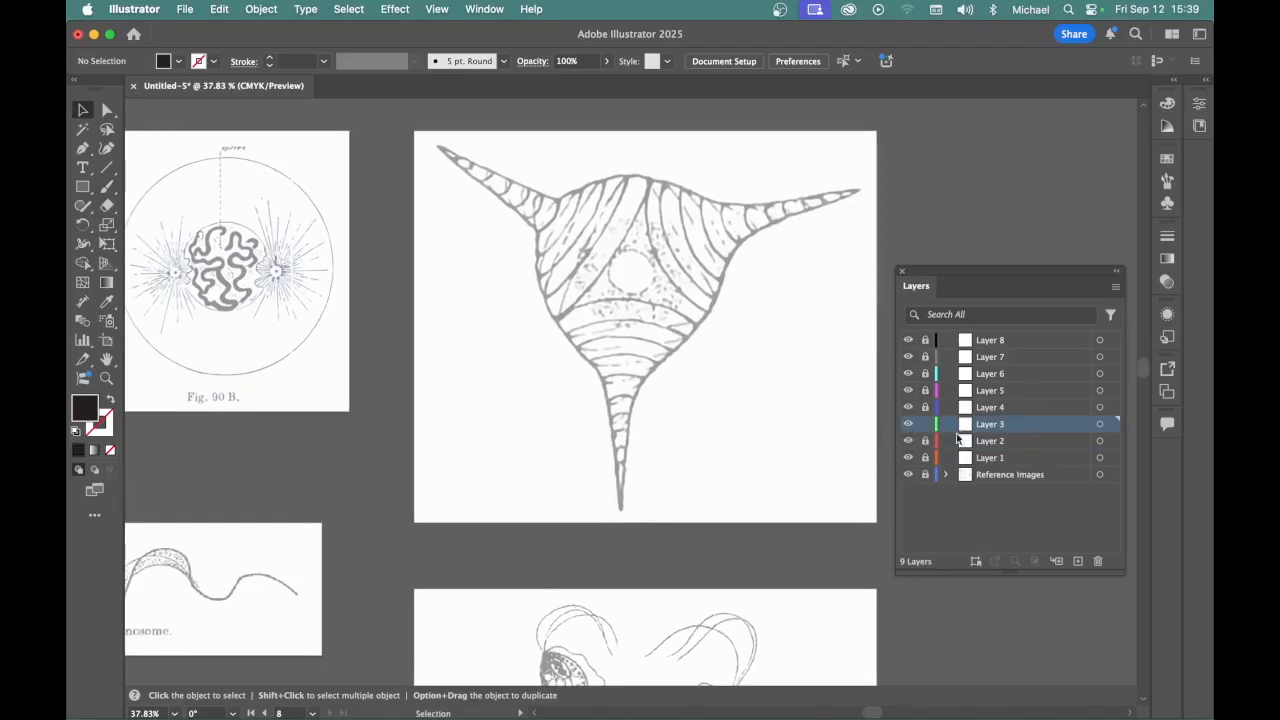
left_click_drag(737, 443, 594, 394)
left_click_drag(615, 477, 719, 385)
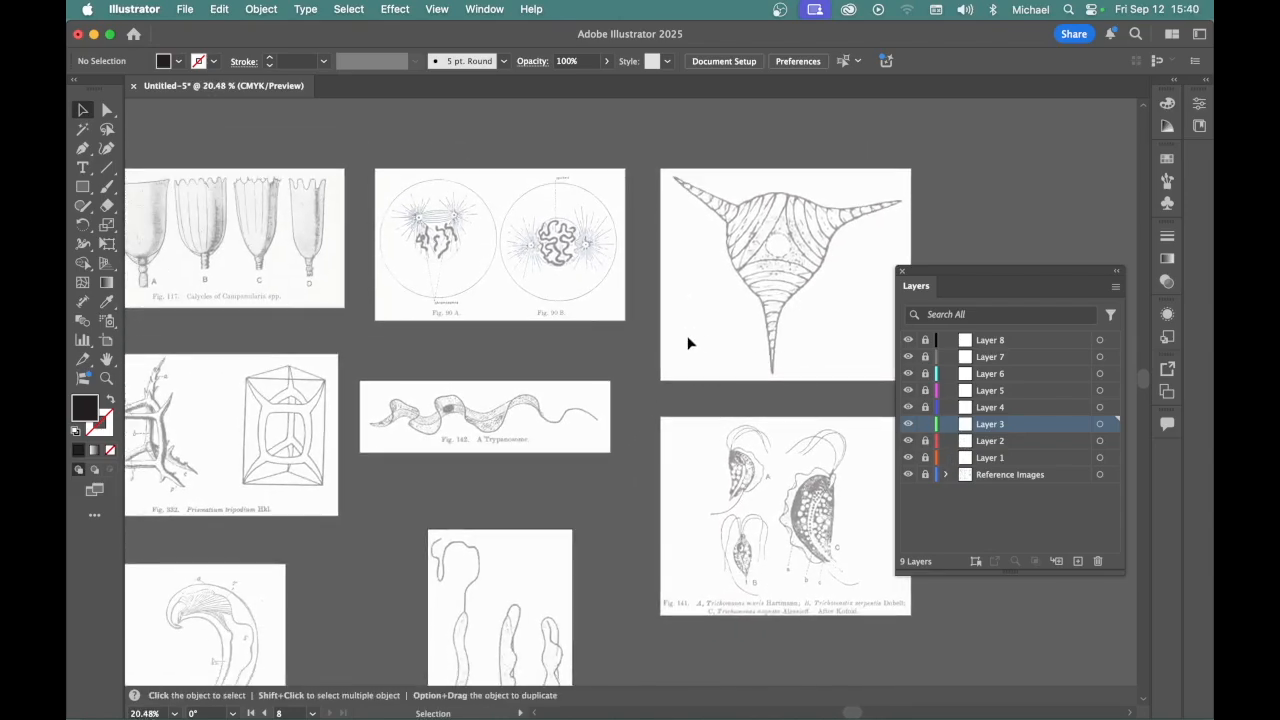
key("space")
left_click_drag(479, 338, 644, 359)
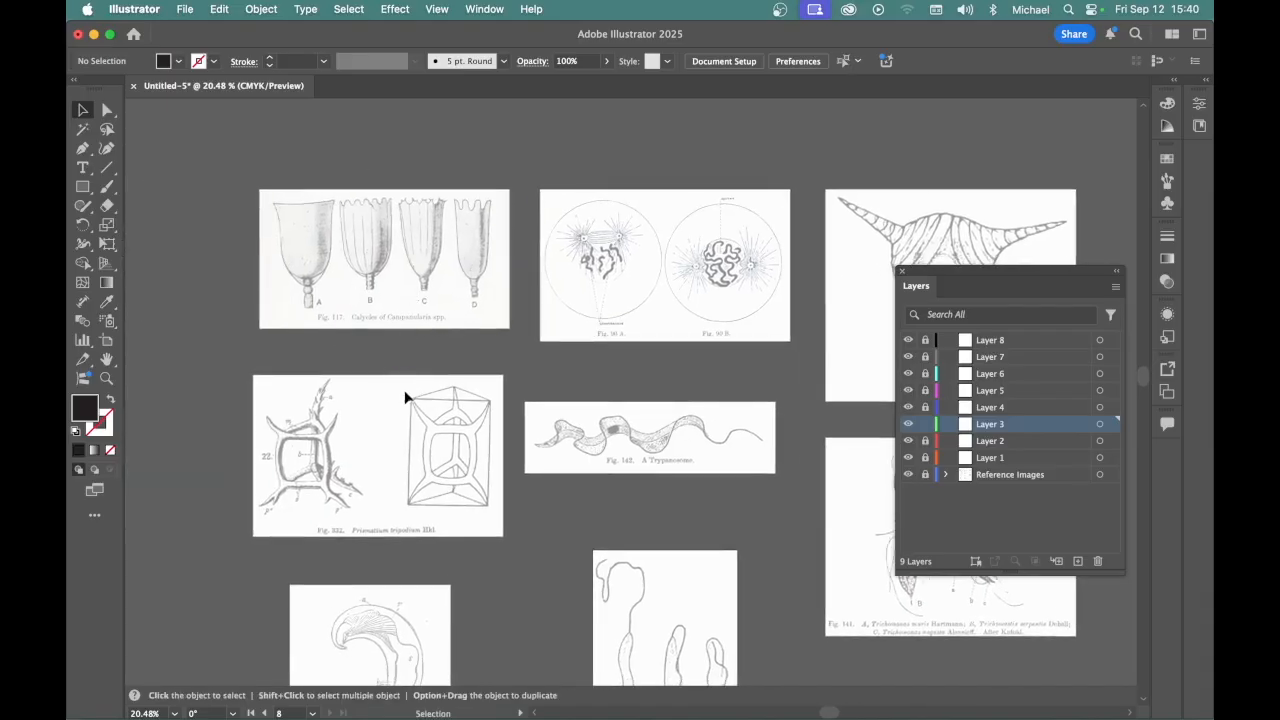